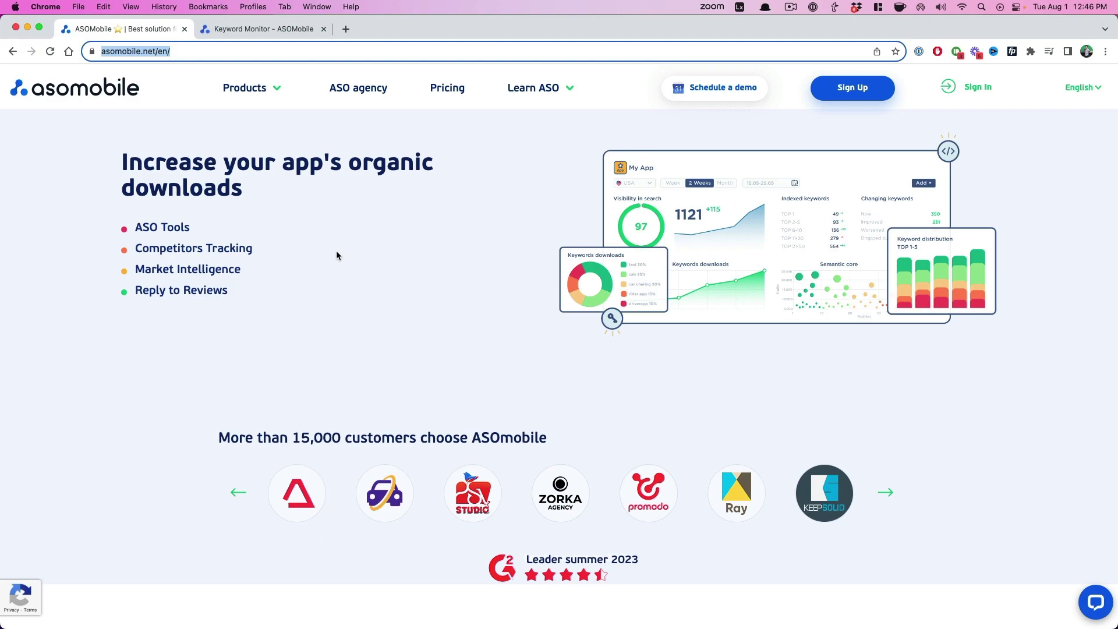
Glance at the Pricing page, then return to the ChatGPT Keyword Monitor tab.
{"action": "left_click", "coordinate": [458, 93]}
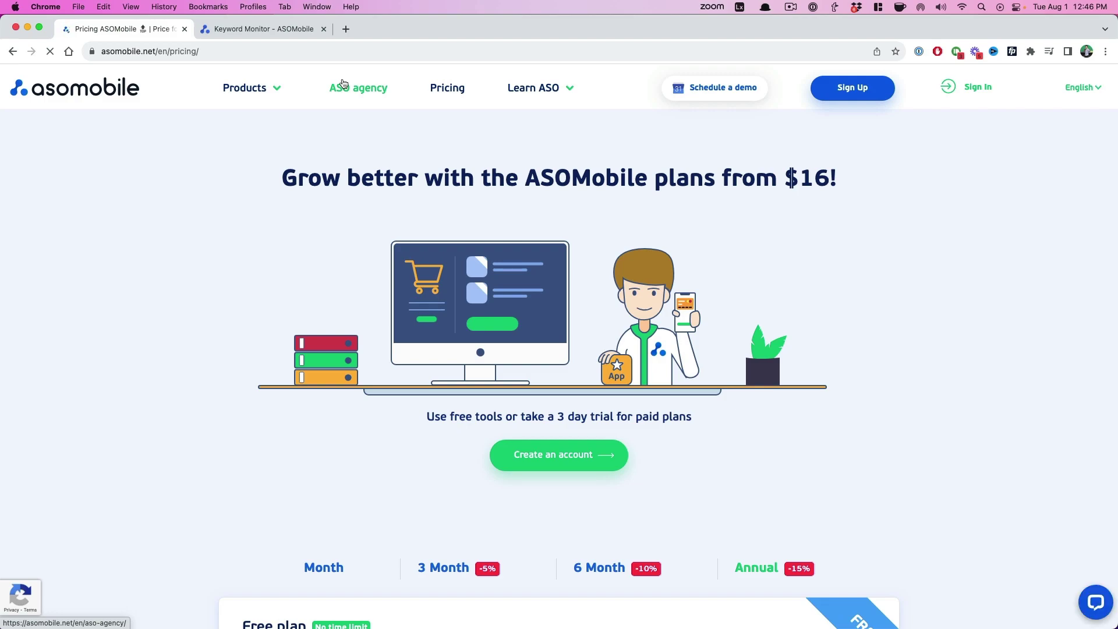
{"action": "left_click", "coordinate": [276, 28]}
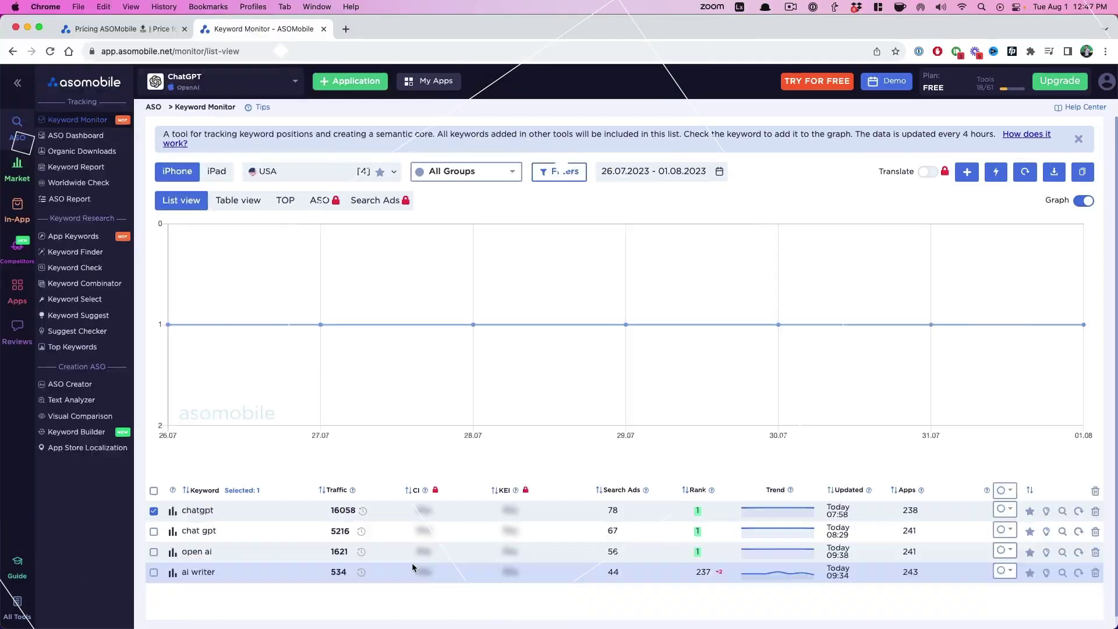
{"action": "left_click", "coordinate": [173, 574]}
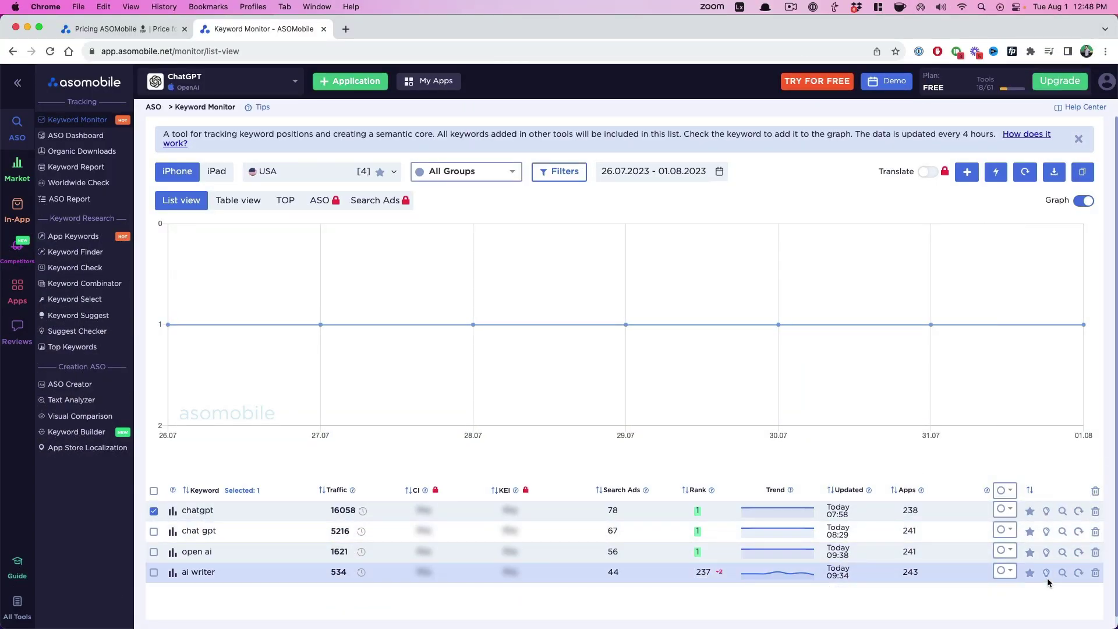
From ai writer's store suggestions, track free ai writer for ChatGPT and close the list.
{"action": "left_click", "coordinate": [1046, 573]}
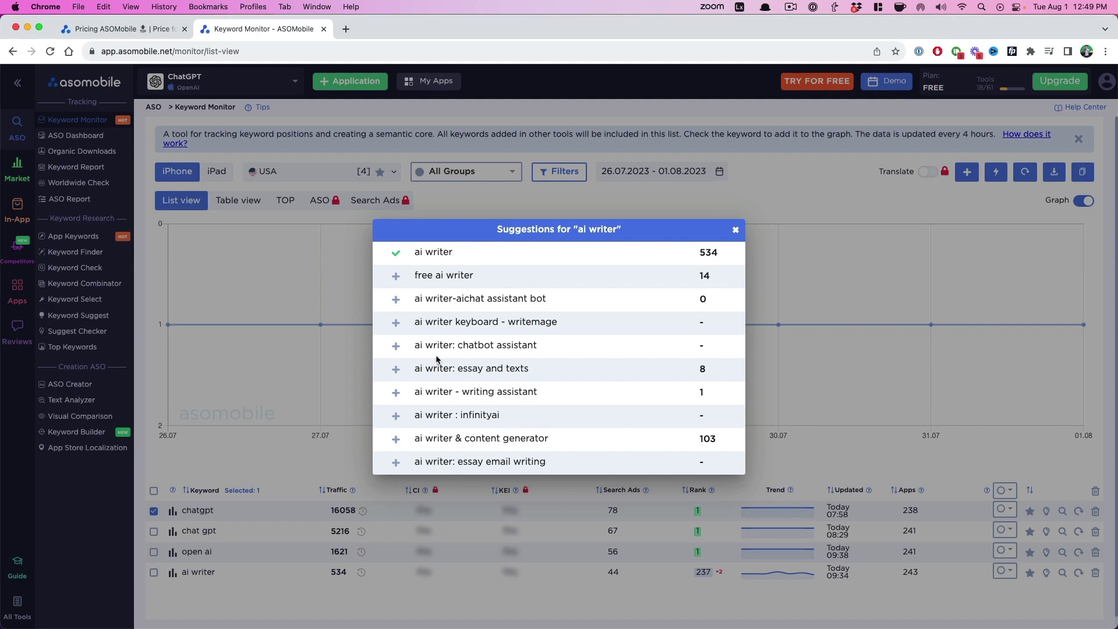
{"action": "left_click", "coordinate": [397, 277]}
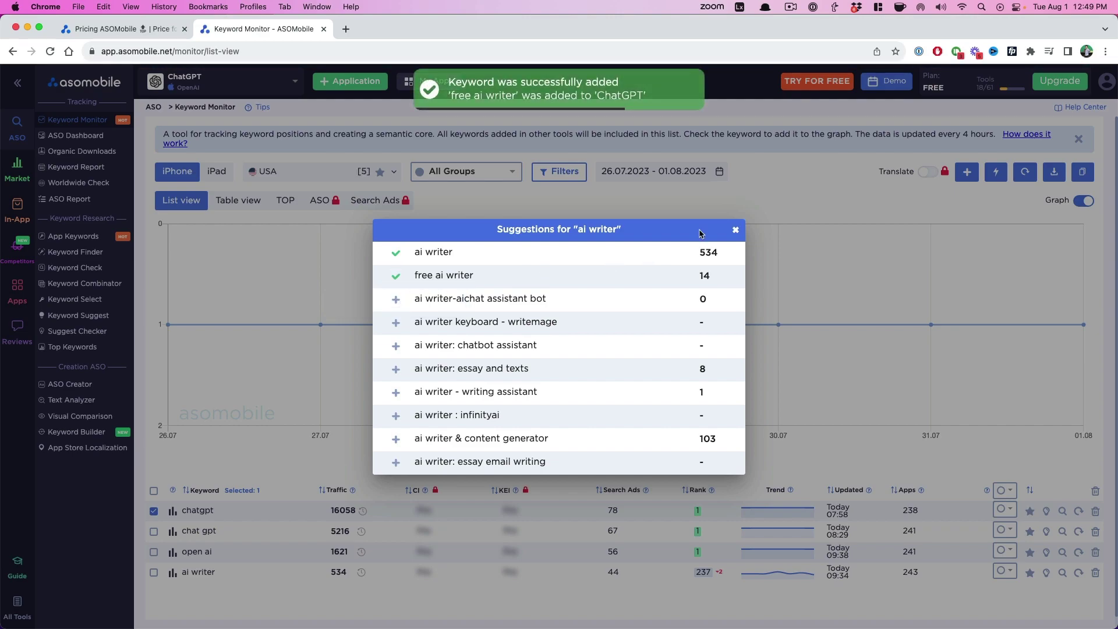
{"action": "left_click", "coordinate": [736, 231]}
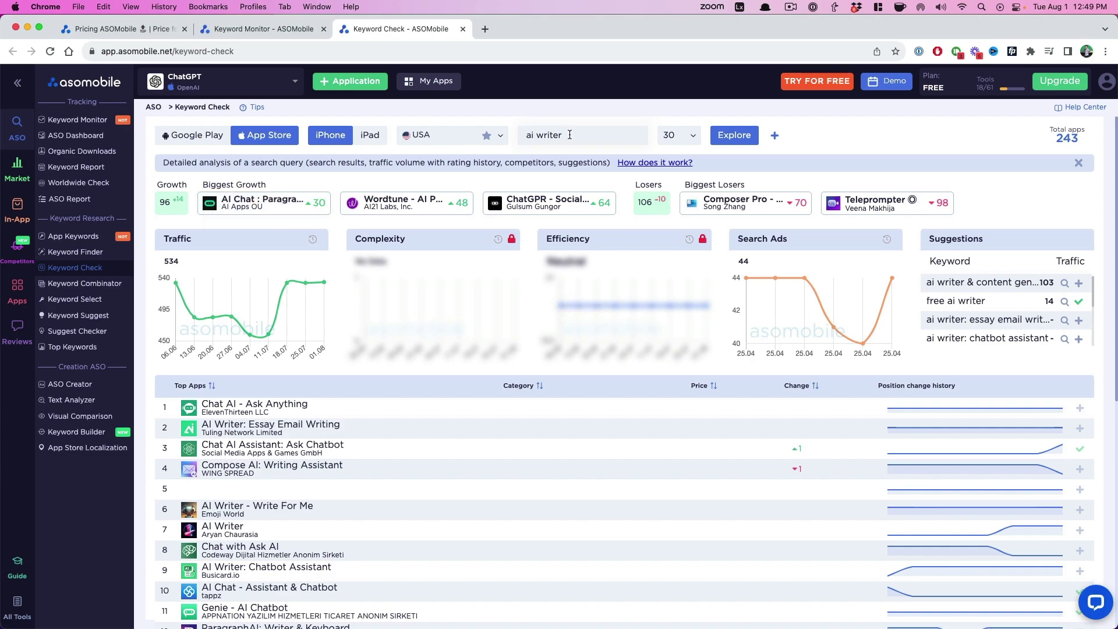
Review ai writer's Top Apps table on Keyword Check, then open Keyword Suggest.
{"action": "left_click", "coordinate": [483, 176]}
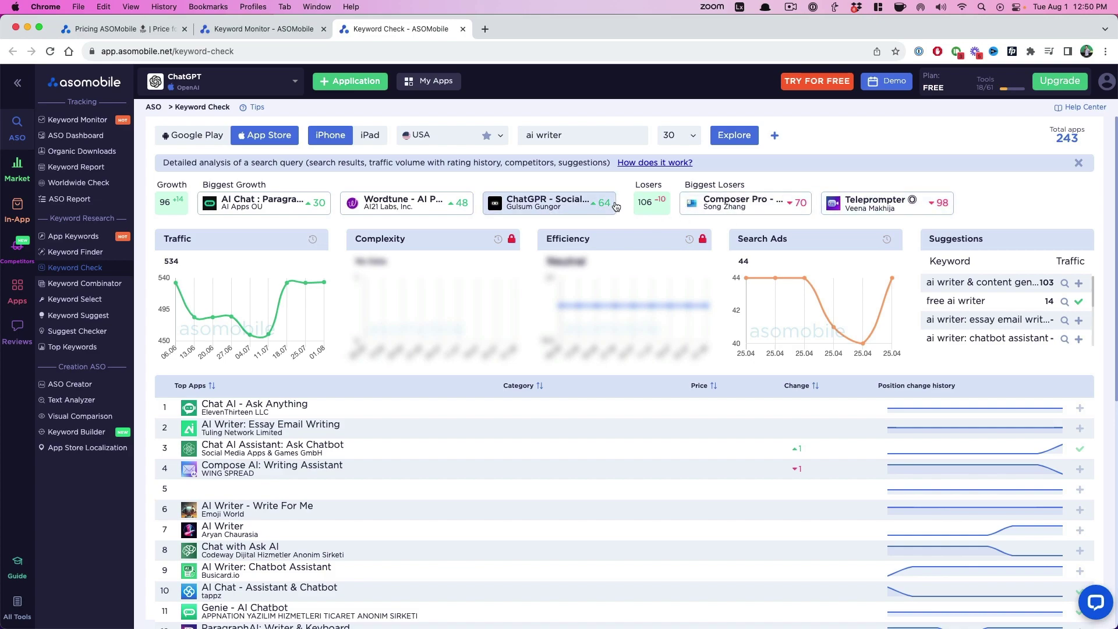
{"action": "scroll", "coordinate": [290, 373], "scroll_direction": "down", "scroll_amount": 3}
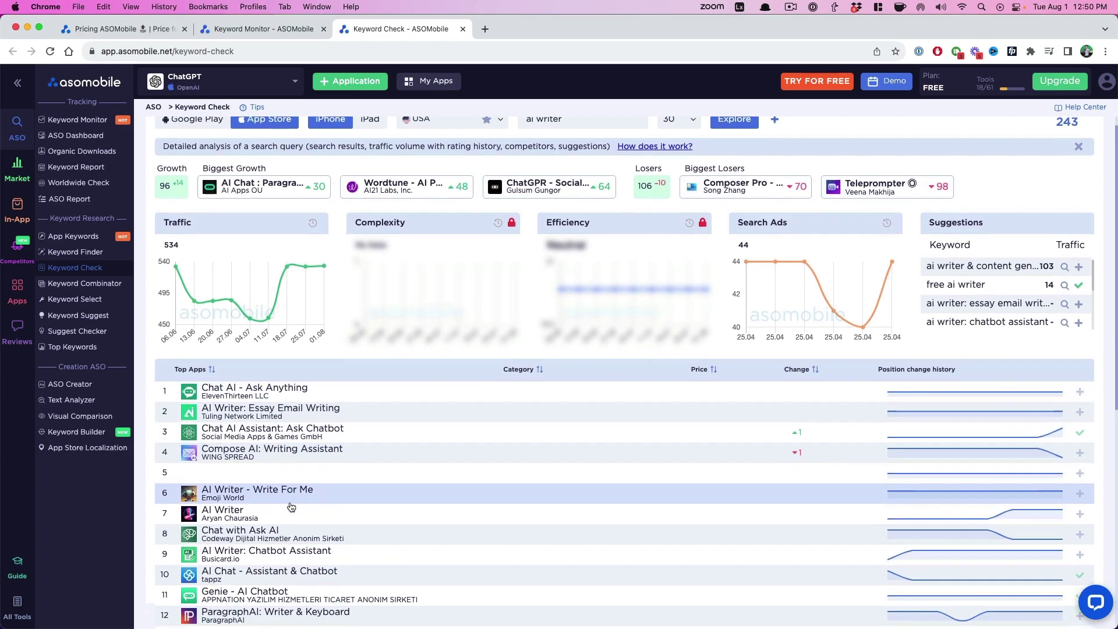
{"action": "scroll", "coordinate": [303, 385], "scroll_direction": "down", "scroll_amount": 5}
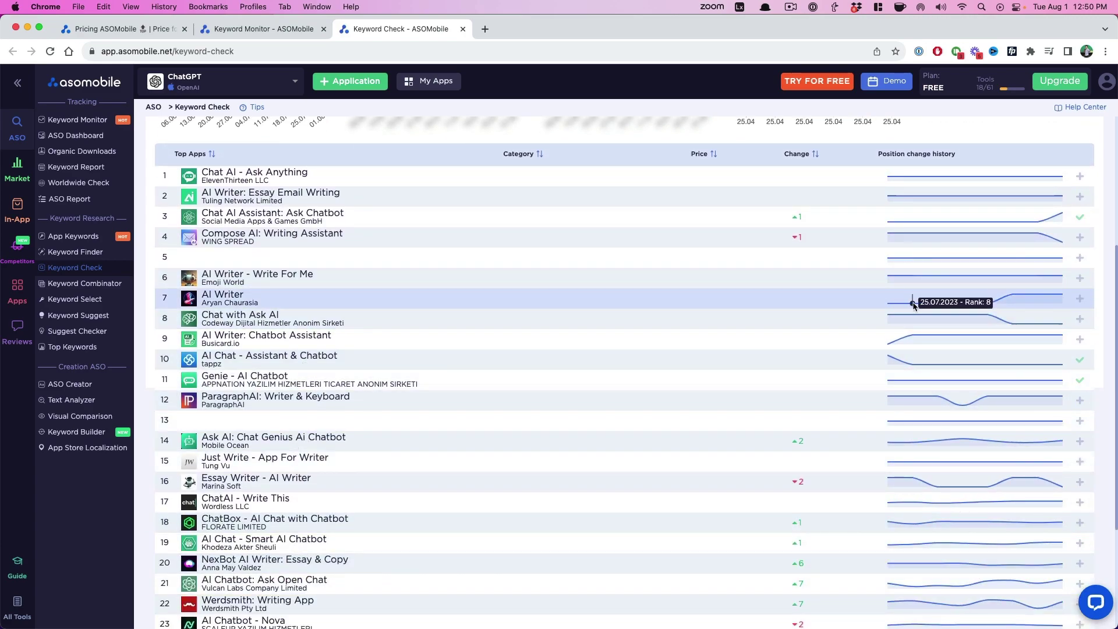
{"action": "mouse_move", "coordinate": [1037, 325]}
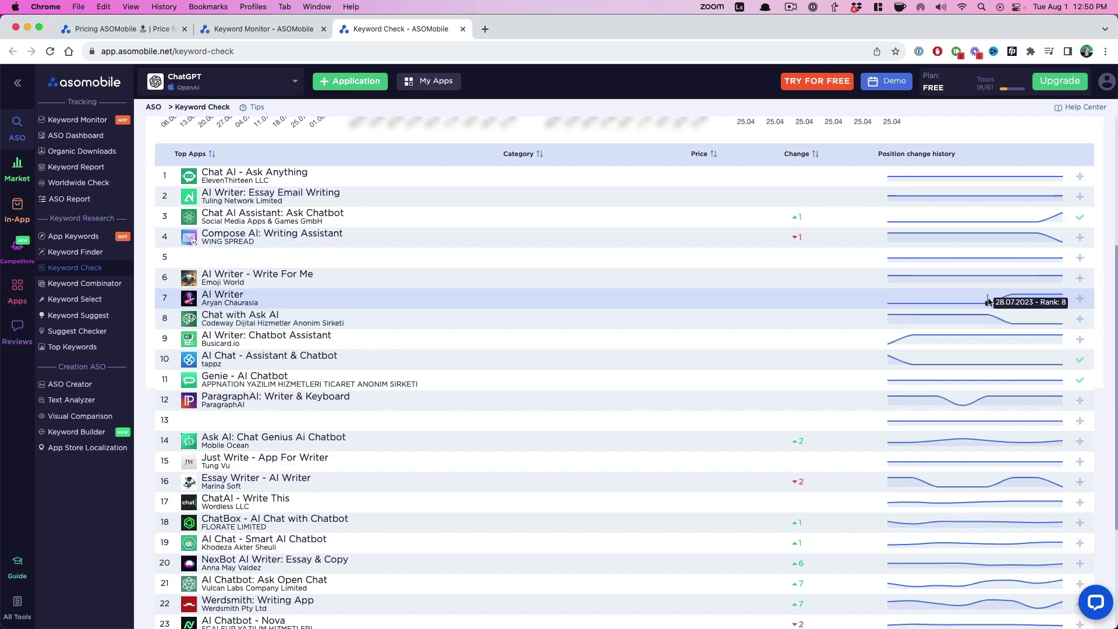
{"action": "mouse_move", "coordinate": [1057, 229]}
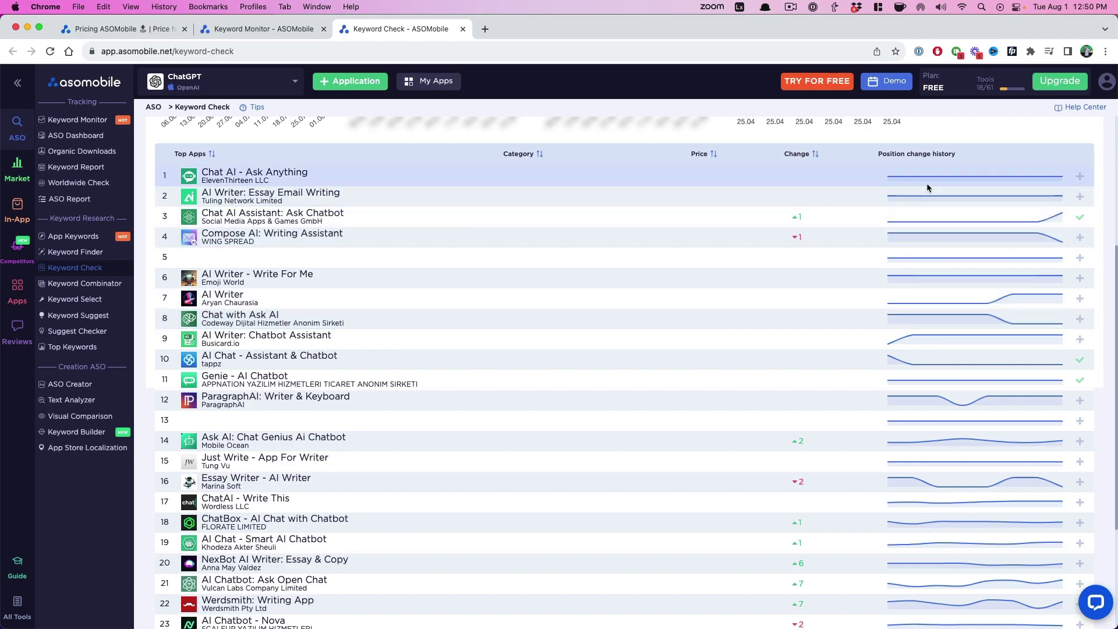
{"action": "mouse_move", "coordinate": [1060, 175]}
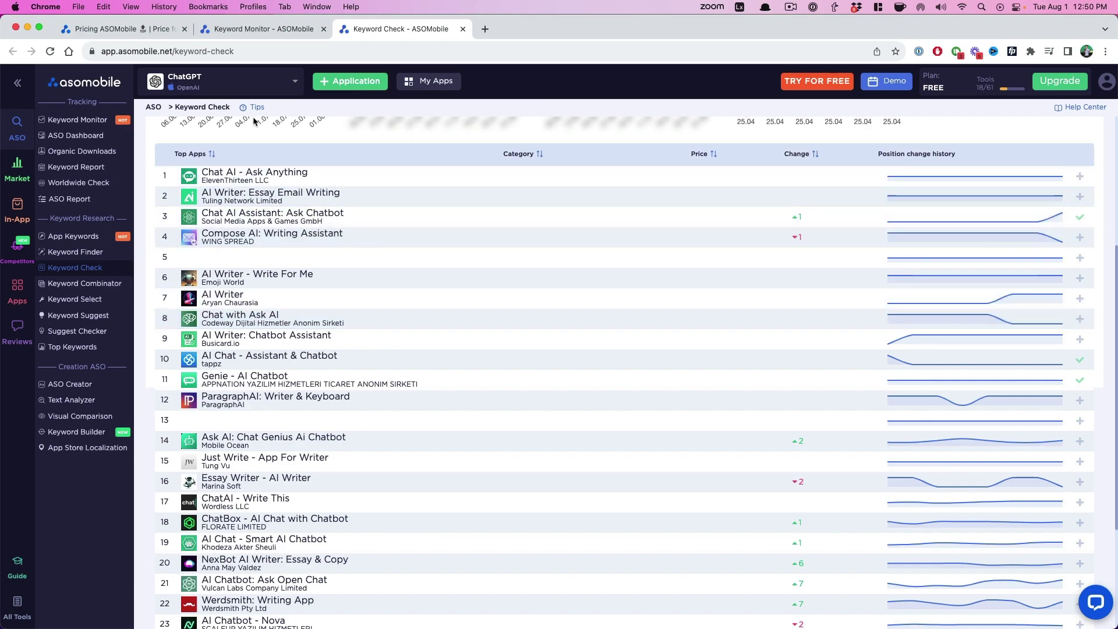
{"action": "left_click", "coordinate": [97, 319]}
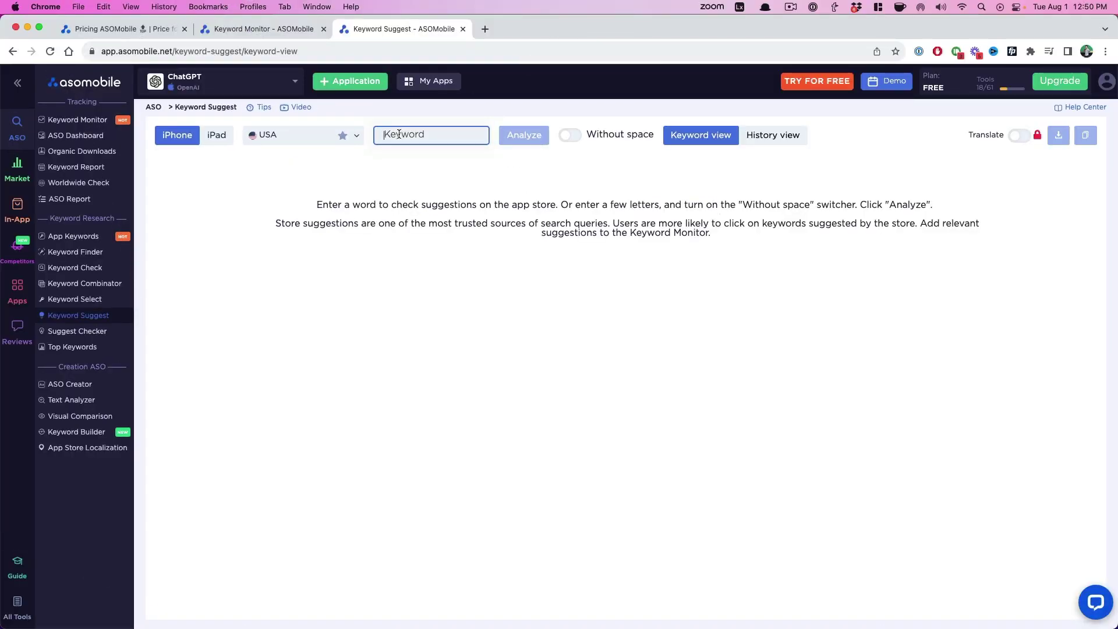
Get Keyword Suggest results for 'work', browse the workout suggestion tables, then open Text Analyzer.
{"action": "type", "text": "workout"}
{"action": "key", "text": "Return"}
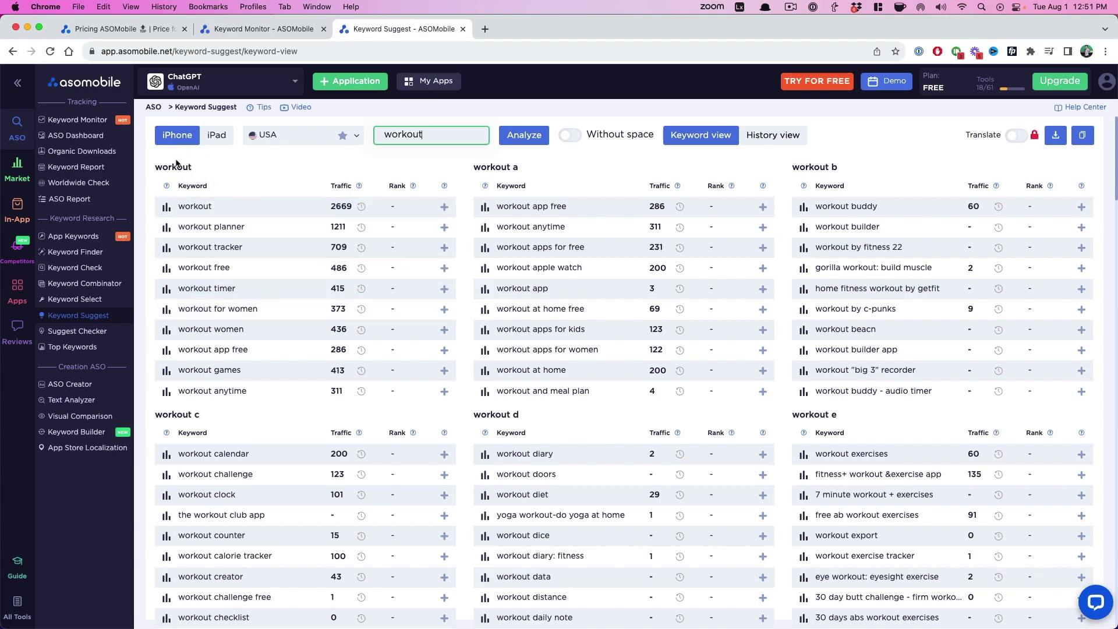
{"action": "scroll", "coordinate": [256, 229], "scroll_direction": "down", "scroll_amount": 1}
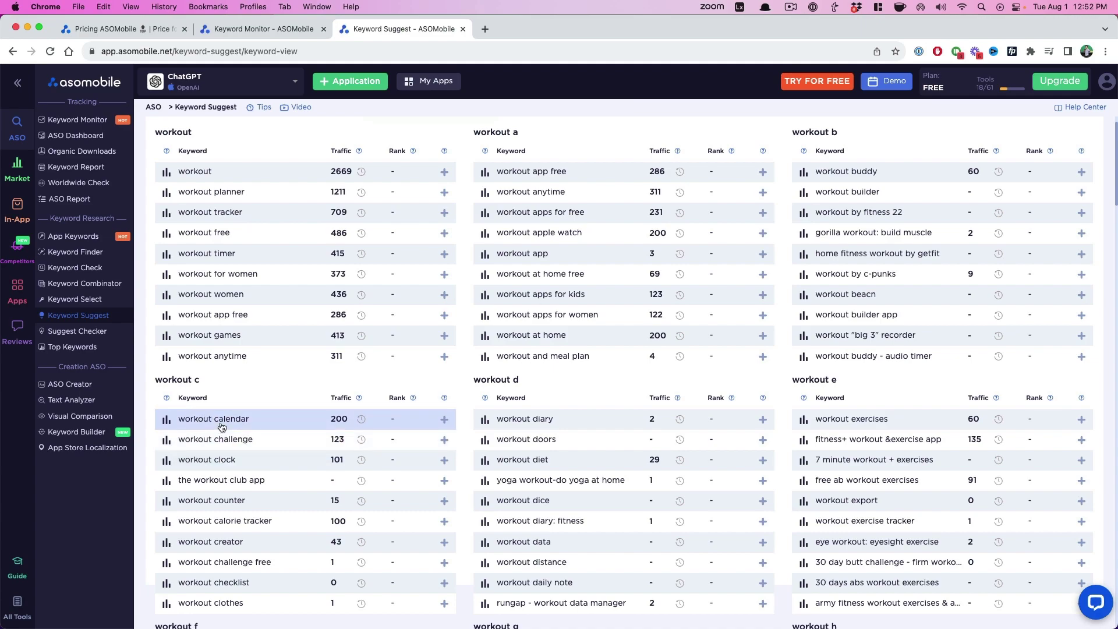
{"action": "scroll", "coordinate": [220, 425], "scroll_direction": "up", "scroll_amount": 1}
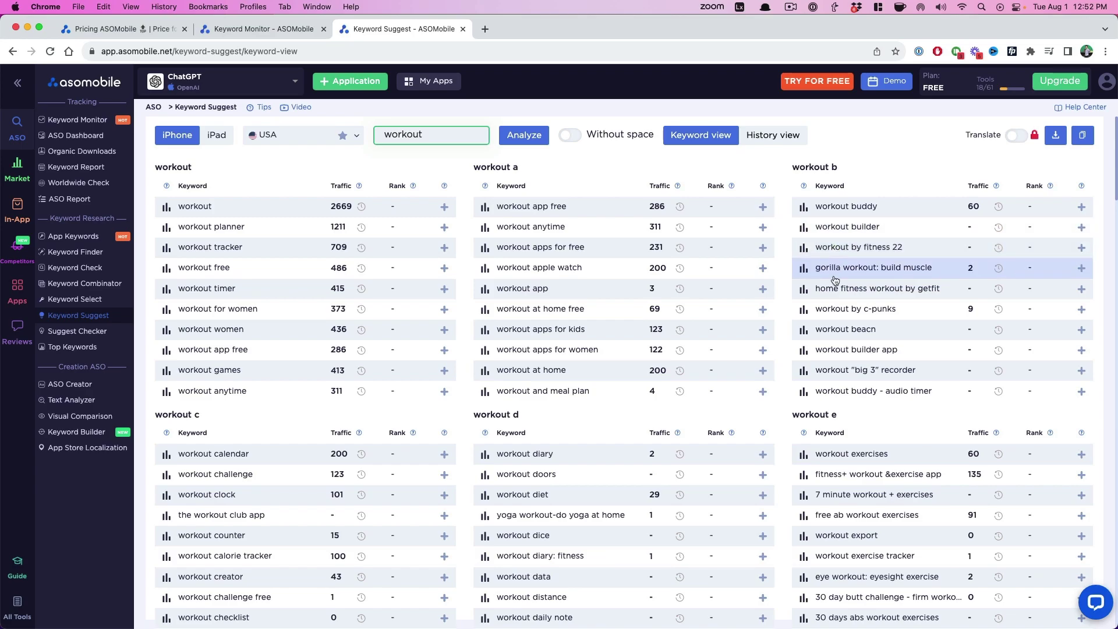
{"action": "scroll", "coordinate": [834, 323], "scroll_direction": "down", "scroll_amount": 5}
{"action": "scroll", "coordinate": [830, 428], "scroll_direction": "down", "scroll_amount": 15}
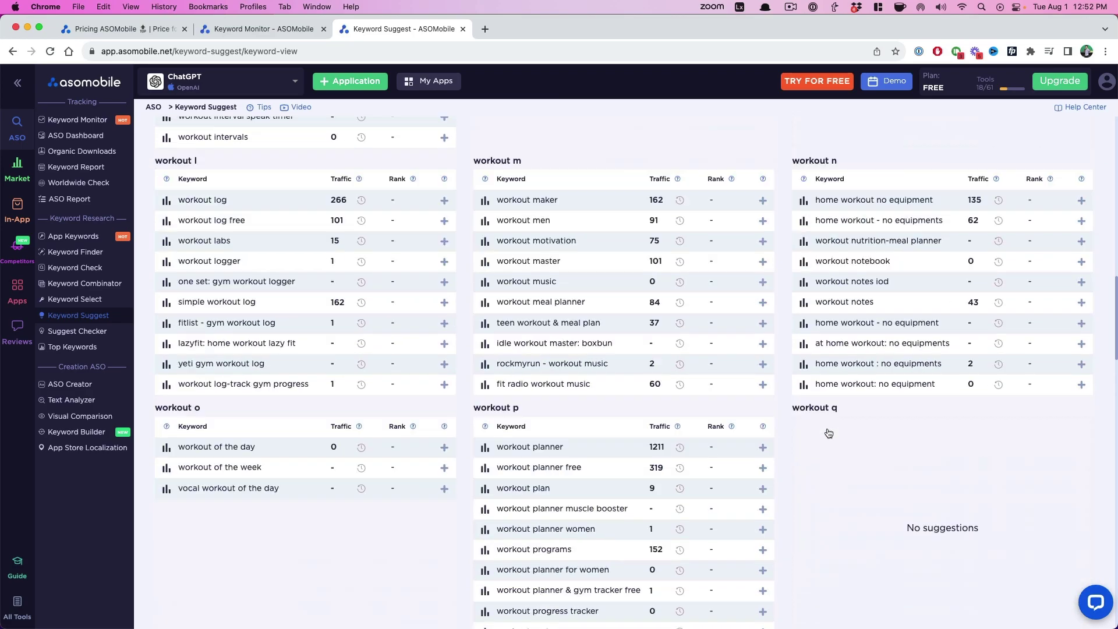
{"action": "scroll", "coordinate": [828, 432], "scroll_direction": "down", "scroll_amount": 20}
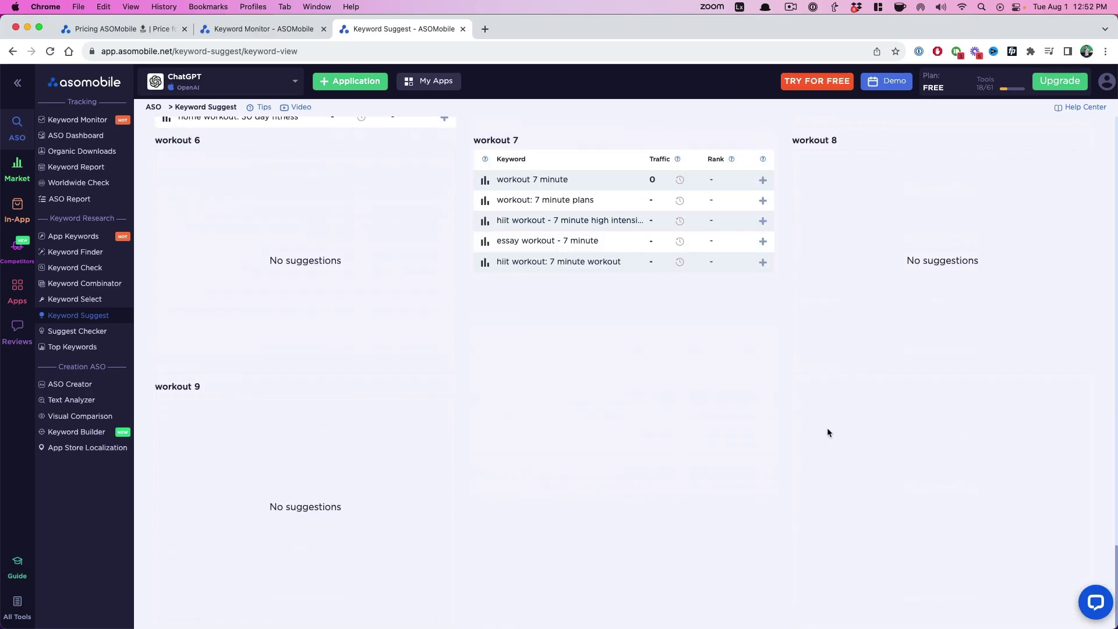
{"action": "scroll", "coordinate": [827, 428], "scroll_direction": "up", "scroll_amount": 8}
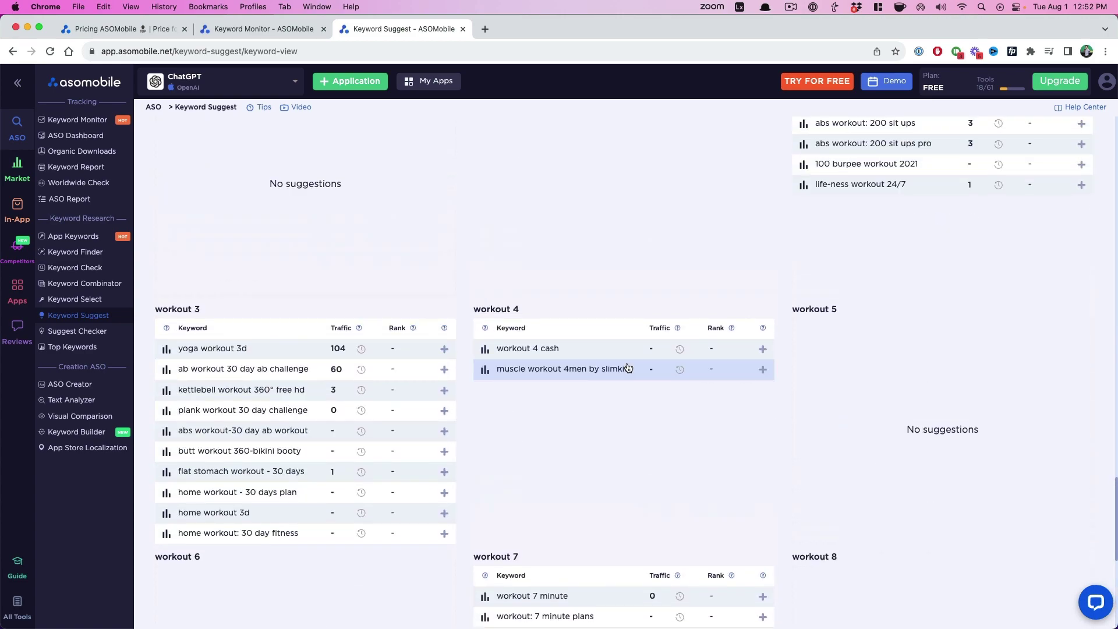
{"action": "scroll", "coordinate": [486, 393], "scroll_direction": "up", "scroll_amount": 12}
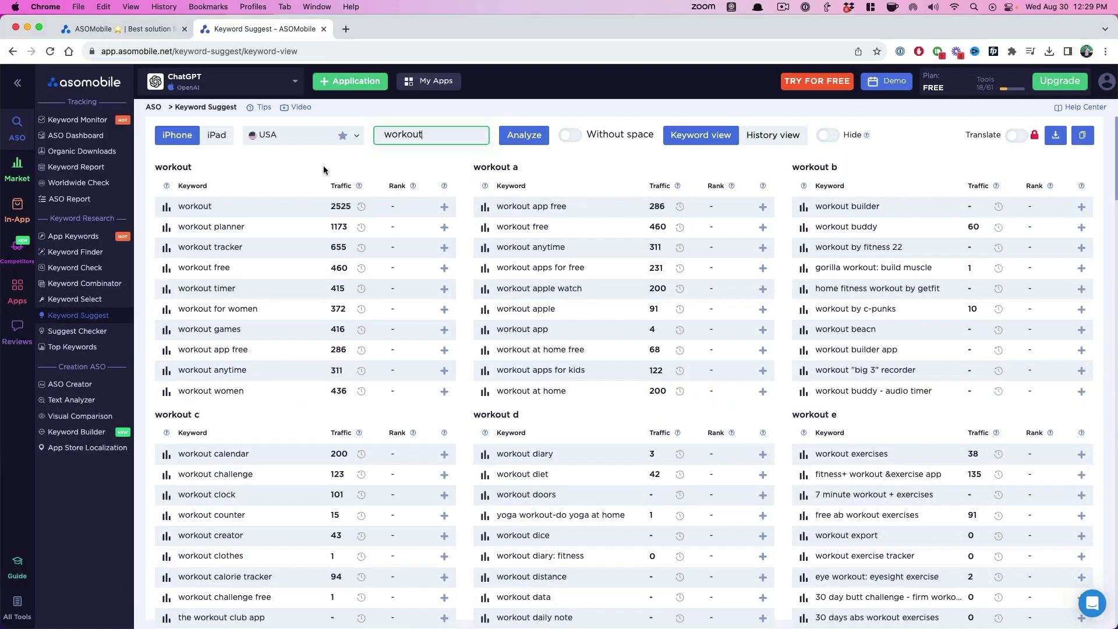
{"action": "left_click", "coordinate": [104, 402]}
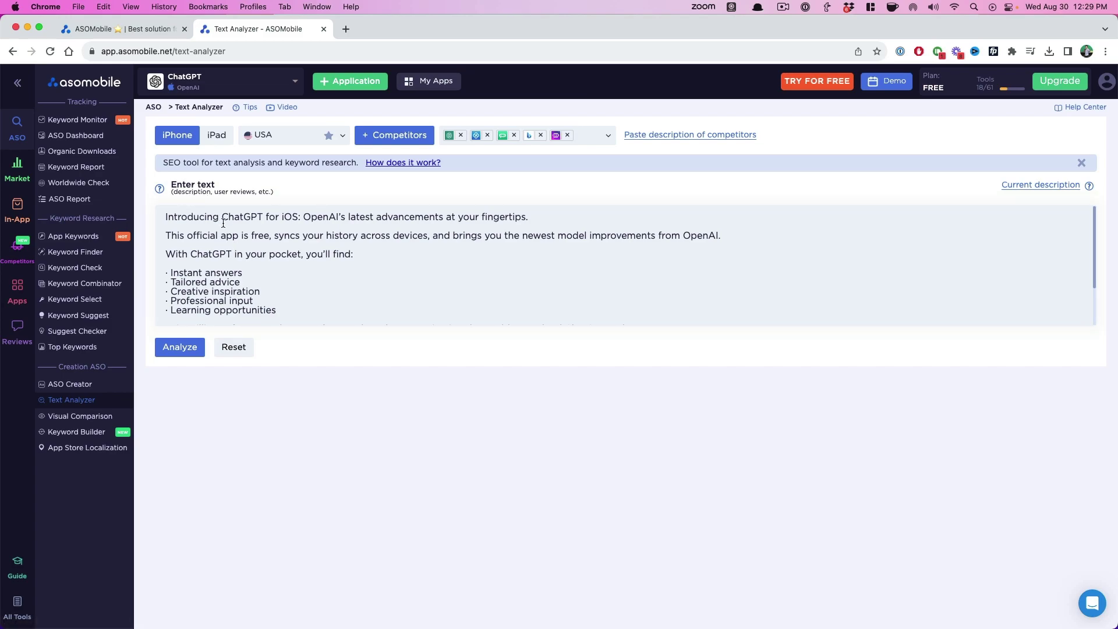
{"action": "left_click", "coordinate": [201, 348]}
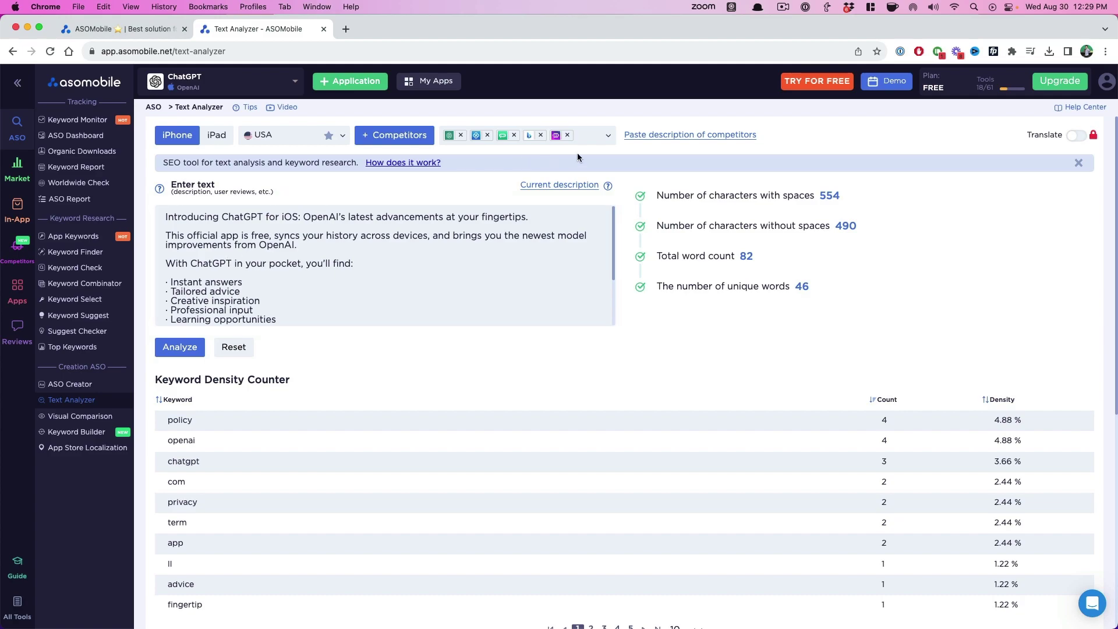
{"action": "left_click", "coordinate": [672, 136]}
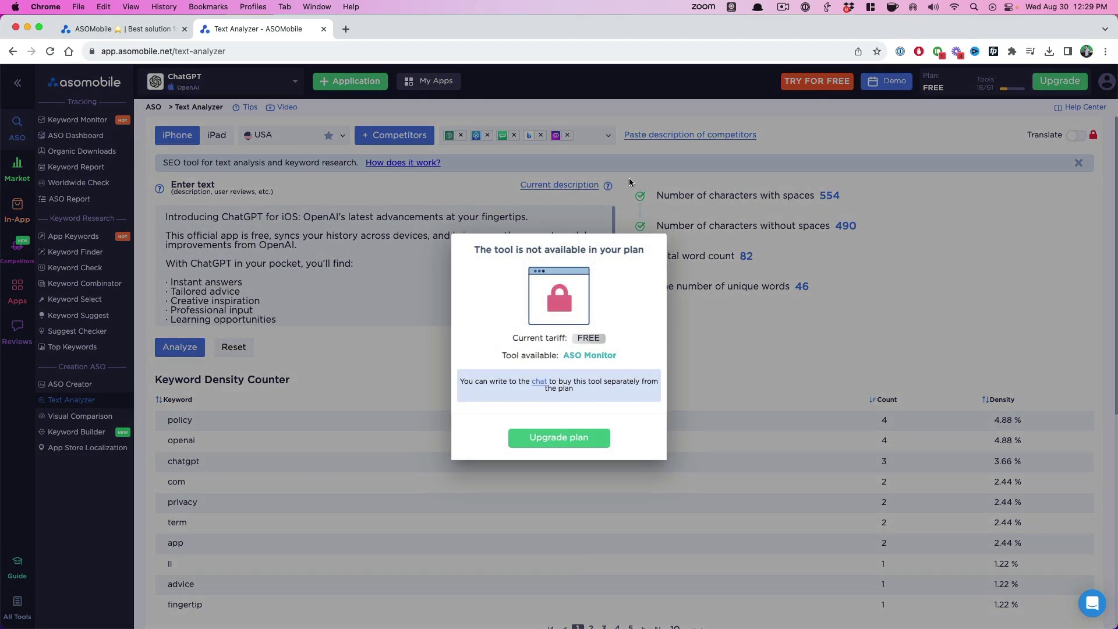
{"action": "left_click", "coordinate": [688, 282]}
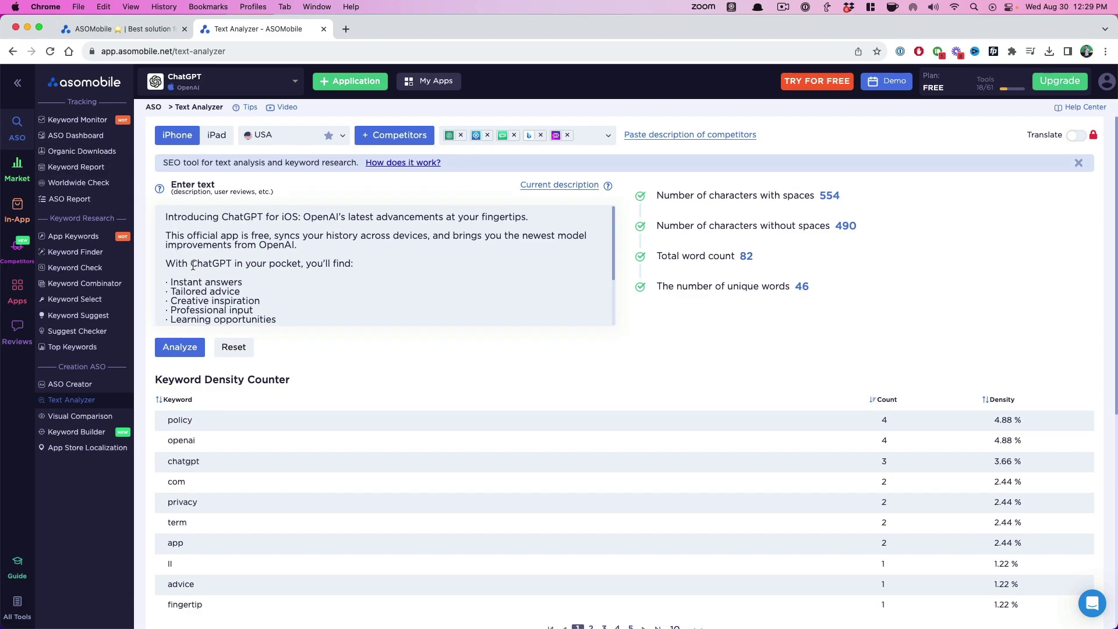
{"action": "scroll", "coordinate": [193, 265], "scroll_direction": "down", "scroll_amount": 3}
{"action": "scroll", "coordinate": [268, 383], "scroll_direction": "down", "scroll_amount": 3}
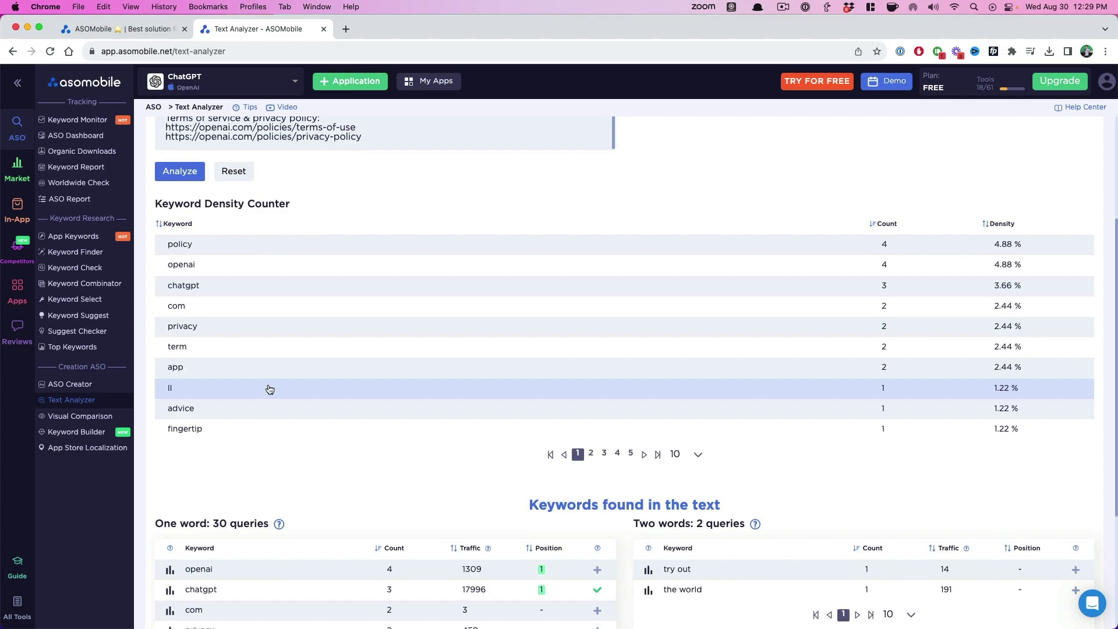
{"action": "scroll", "coordinate": [219, 289], "scroll_direction": "down", "scroll_amount": 1}
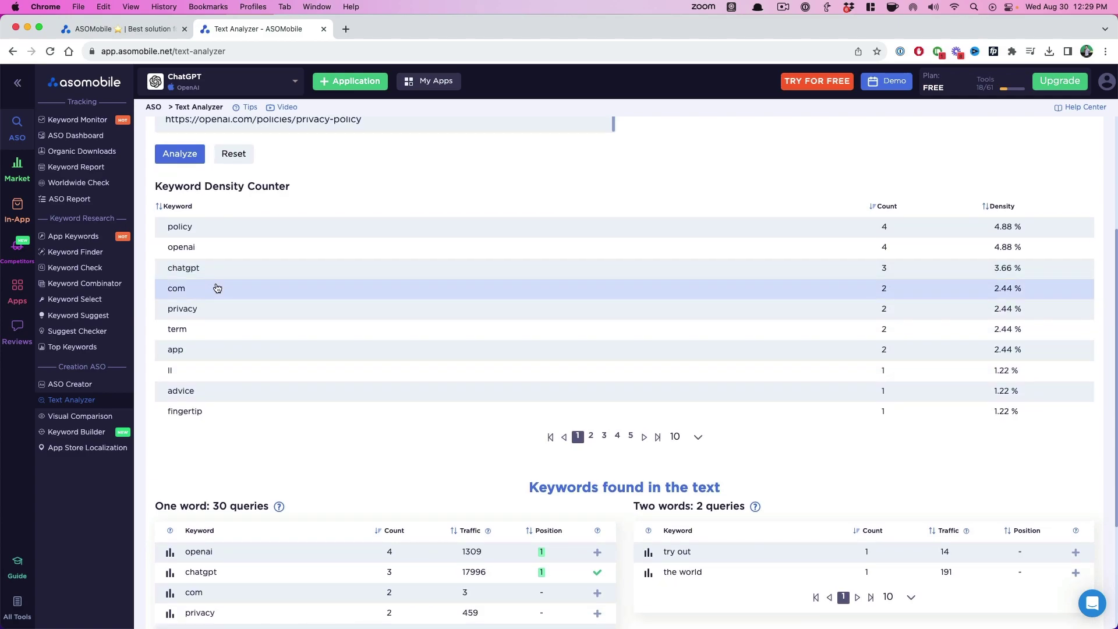
{"action": "scroll", "coordinate": [217, 288], "scroll_direction": "down", "scroll_amount": 3}
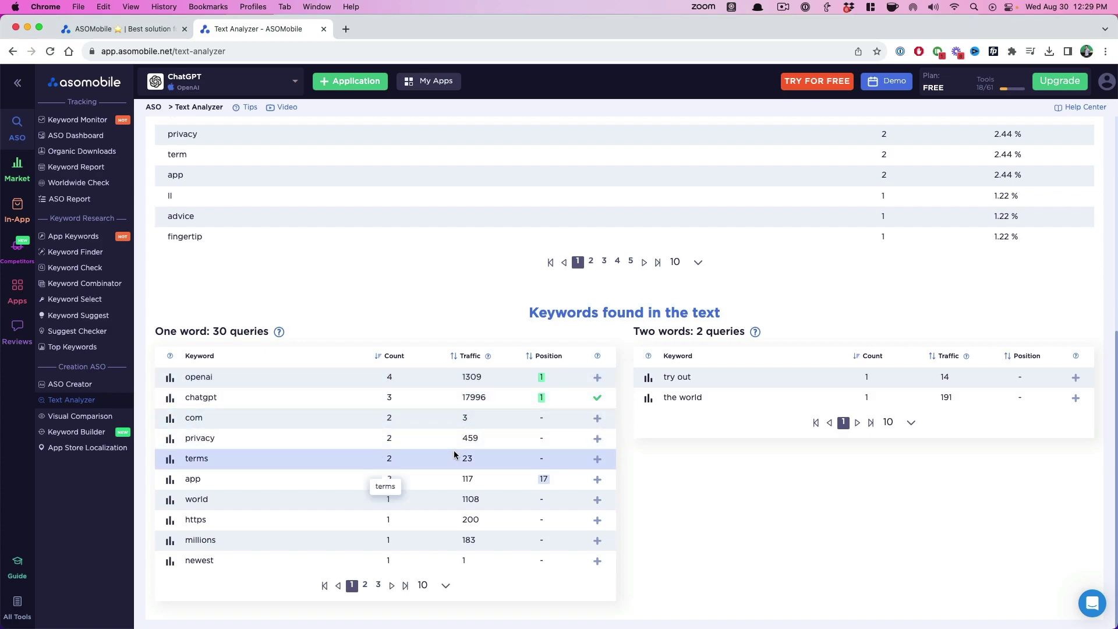
{"action": "scroll", "coordinate": [454, 451], "scroll_direction": "up", "scroll_amount": 5}
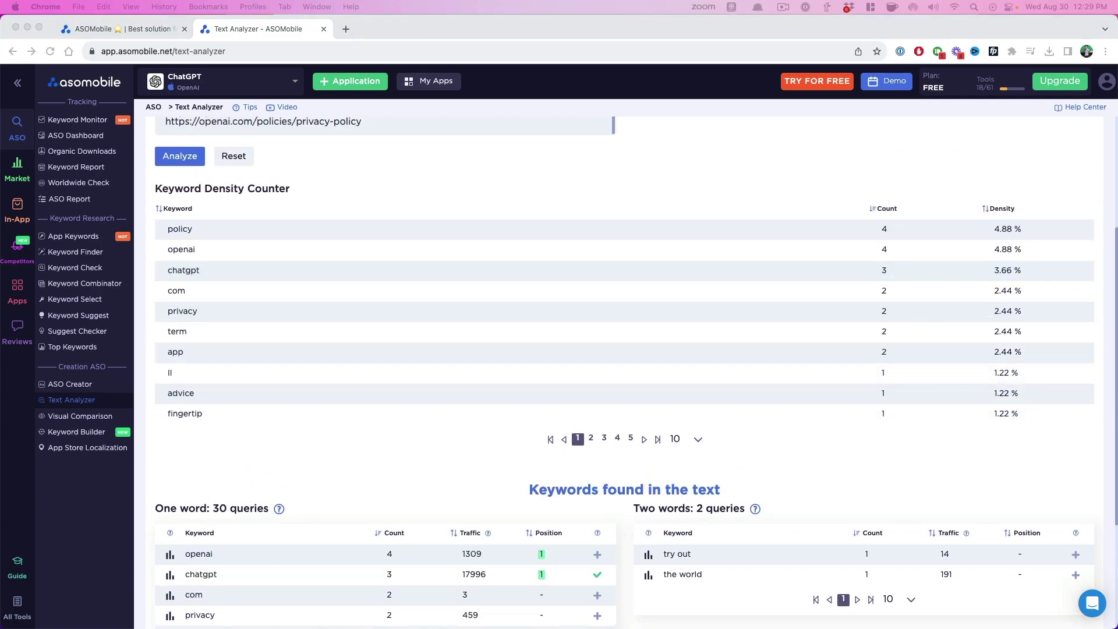
{"action": "left_click", "coordinate": [384, 339]}
{"action": "scroll", "coordinate": [381, 355], "scroll_direction": "down", "scroll_amount": 5}
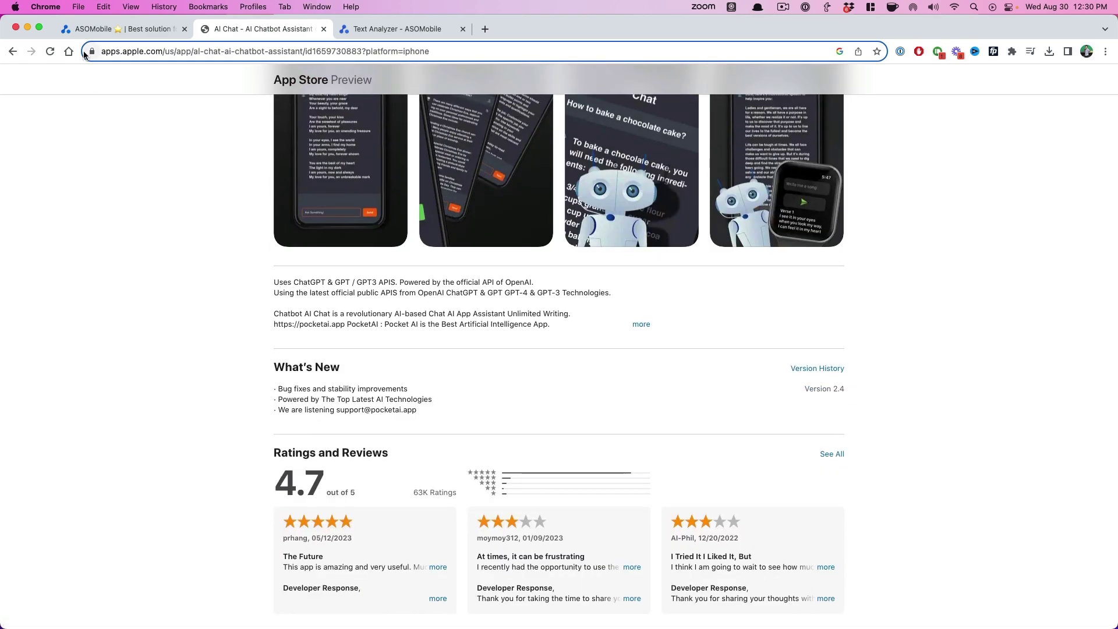
{"action": "left_click", "coordinate": [641, 324]}
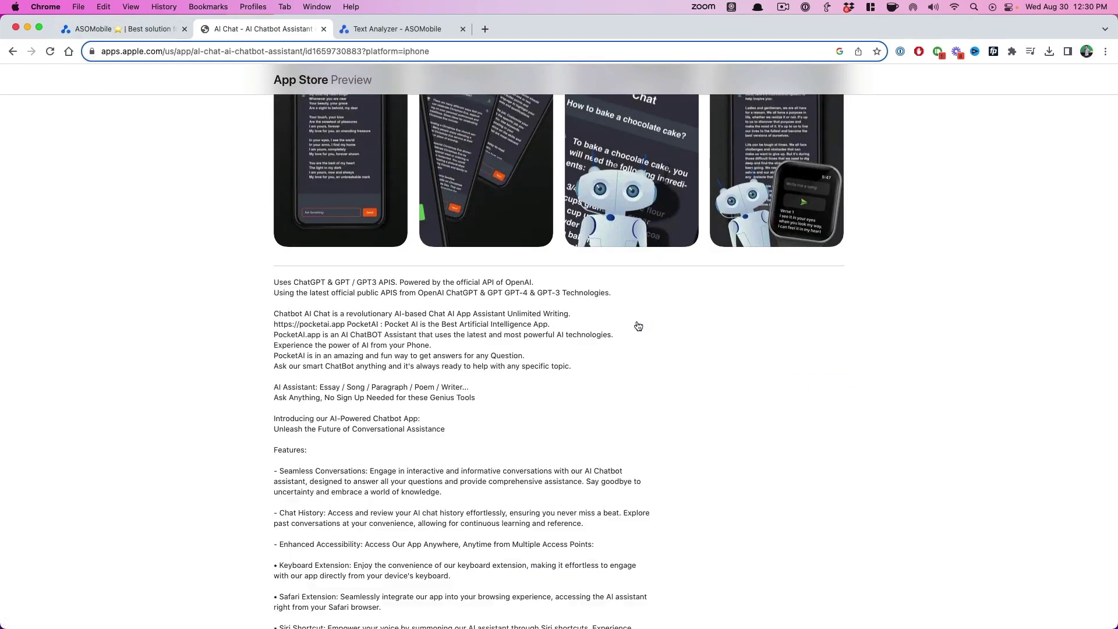
{"action": "left_click_drag", "start_coordinate": [273, 281], "coordinate": [307, 450]}
{"action": "scroll", "coordinate": [485, 458], "scroll_direction": "down", "scroll_amount": 1}
{"action": "scroll", "coordinate": [485, 458], "scroll_direction": "down", "scroll_amount": 10}
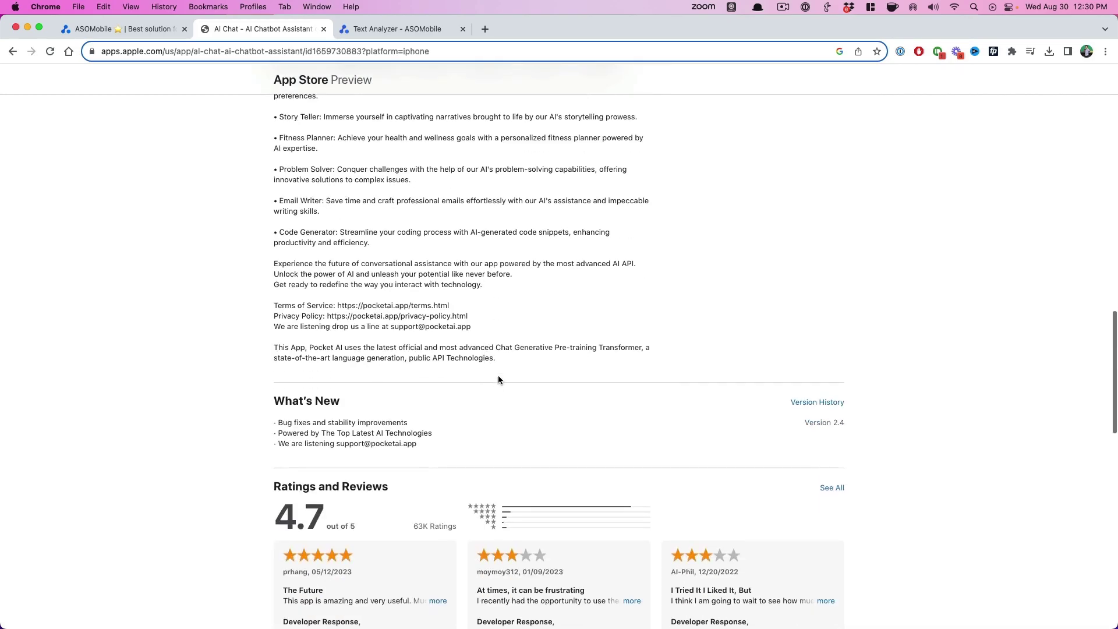
{"action": "left_click", "coordinate": [501, 361], "text": "shift"}
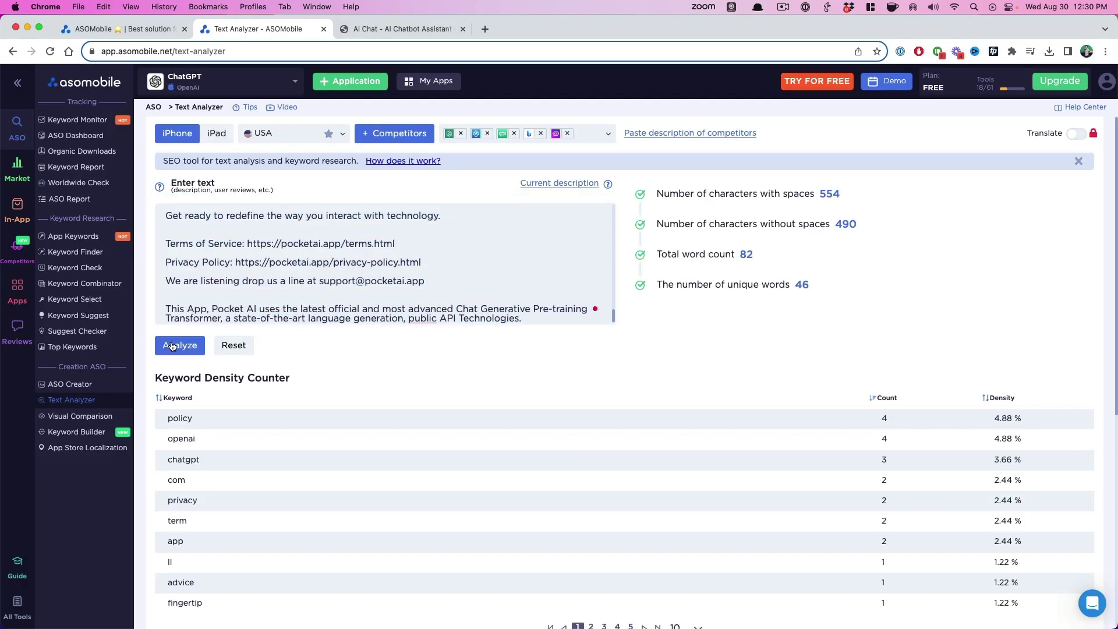
Analyze the pasted Pocket AI description and review its 3704-character, 554-word results.
{"action": "left_click", "coordinate": [174, 345]}
{"action": "scroll", "coordinate": [267, 410], "scroll_direction": "down", "scroll_amount": 1}
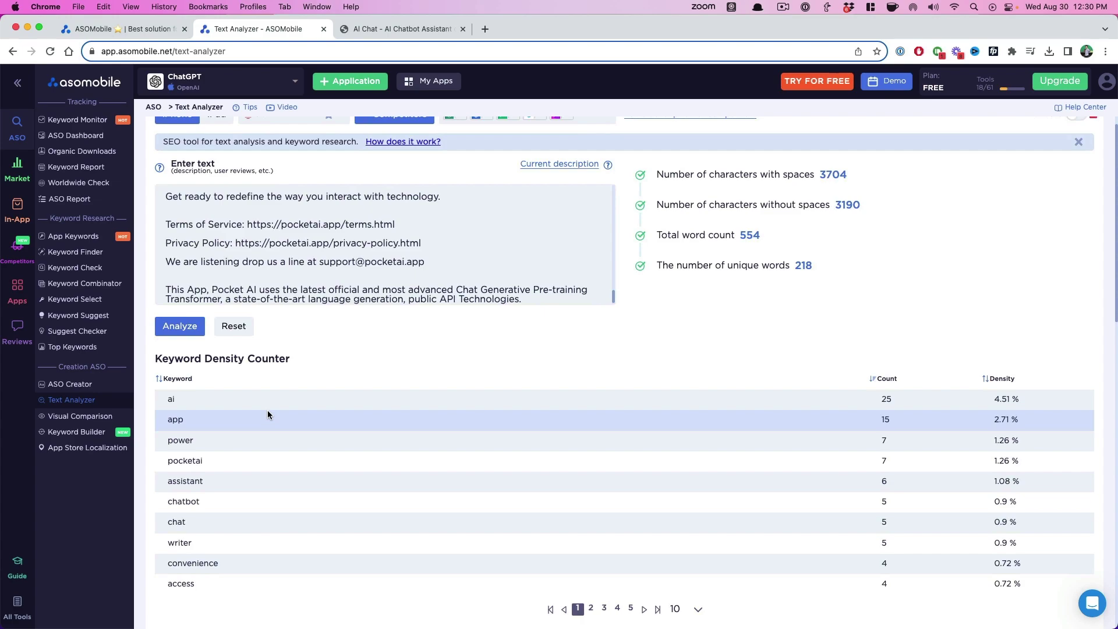
{"action": "scroll", "coordinate": [252, 363], "scroll_direction": "down", "scroll_amount": 2}
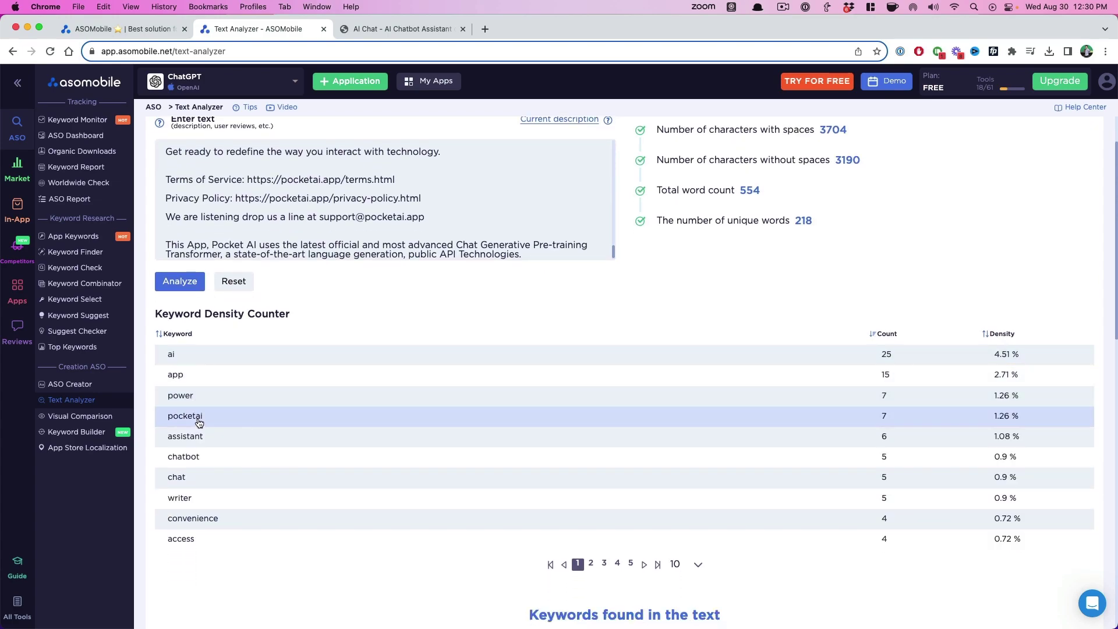
{"action": "scroll", "coordinate": [188, 466], "scroll_direction": "down", "scroll_amount": 5}
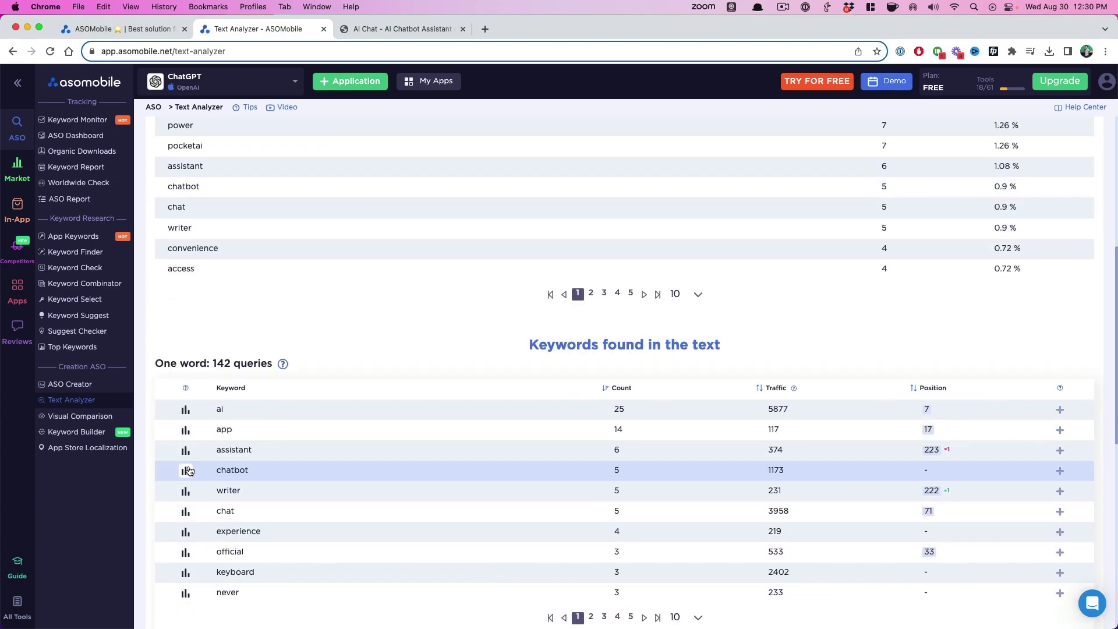
{"action": "scroll", "coordinate": [253, 488], "scroll_direction": "down", "scroll_amount": 1}
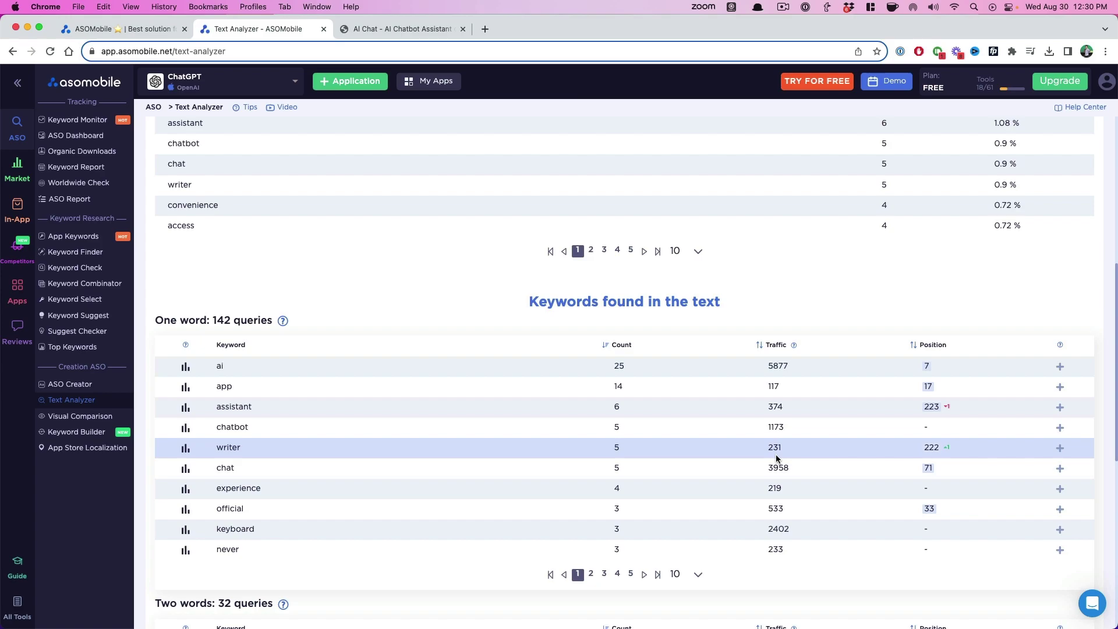
Browse page 2 of the one-word keywords table.
{"action": "left_click", "coordinate": [591, 575]}
{"action": "scroll", "coordinate": [590, 575], "scroll_direction": "down", "scroll_amount": 5}
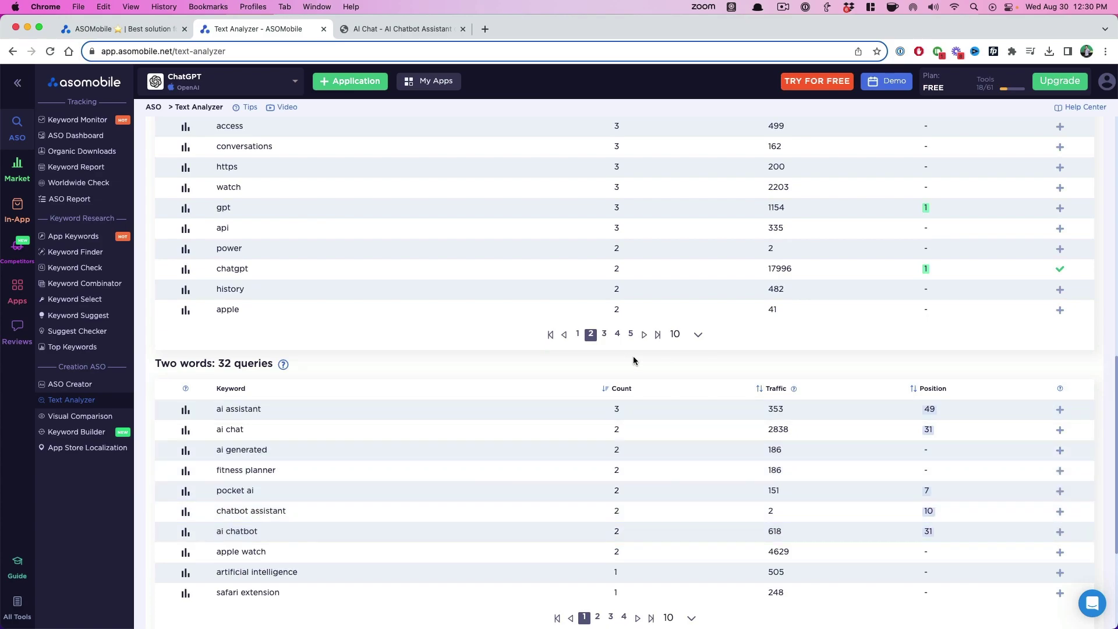
{"action": "scroll", "coordinate": [313, 365], "scroll_direction": "down", "scroll_amount": 1}
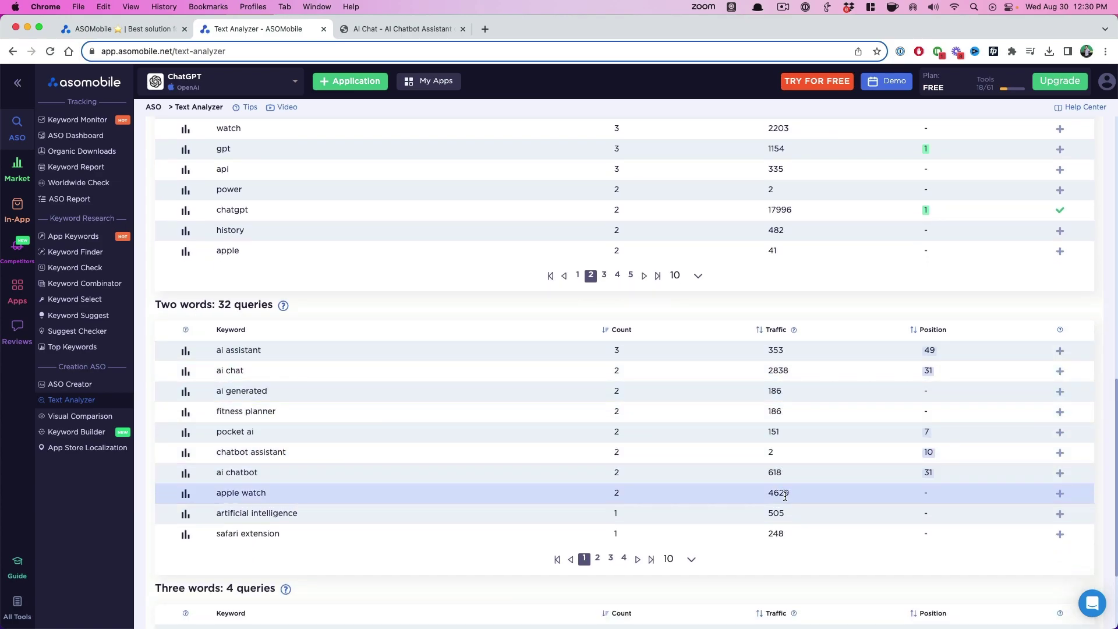
{"action": "scroll", "coordinate": [784, 496], "scroll_direction": "down", "scroll_amount": 2}
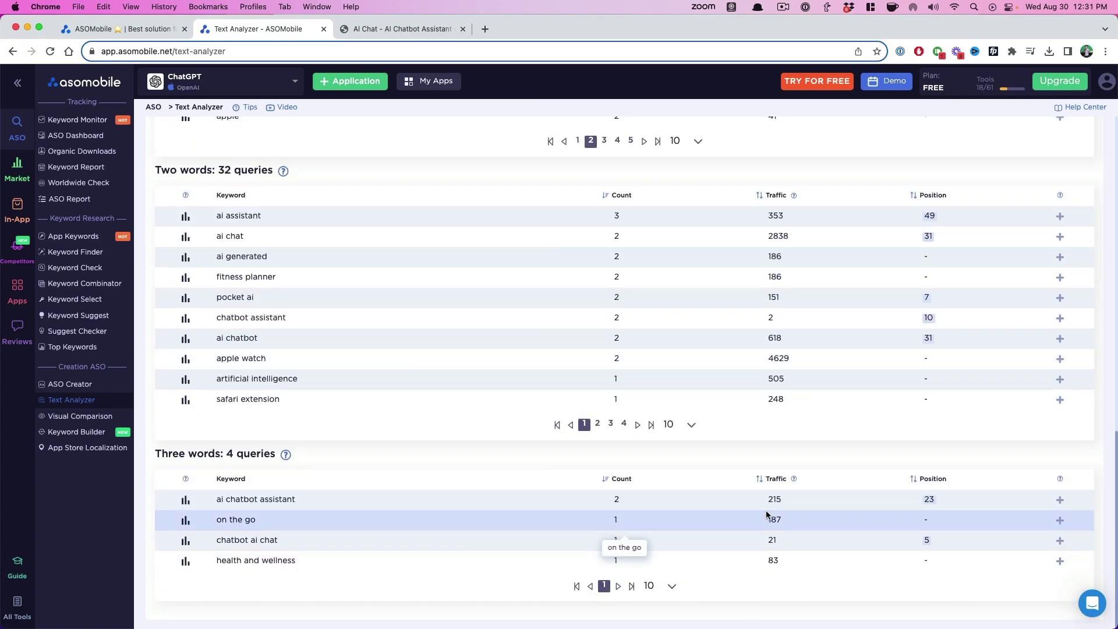
{"action": "scroll", "coordinate": [716, 353], "scroll_direction": "up", "scroll_amount": 2}
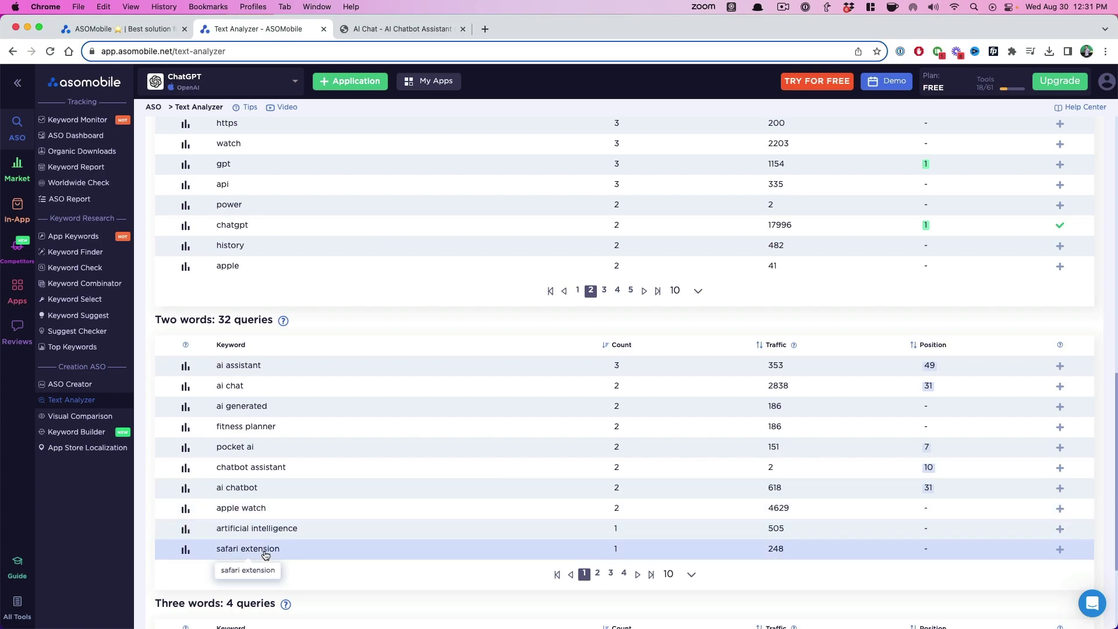
{"action": "scroll", "coordinate": [265, 555], "scroll_direction": "up", "scroll_amount": 5}
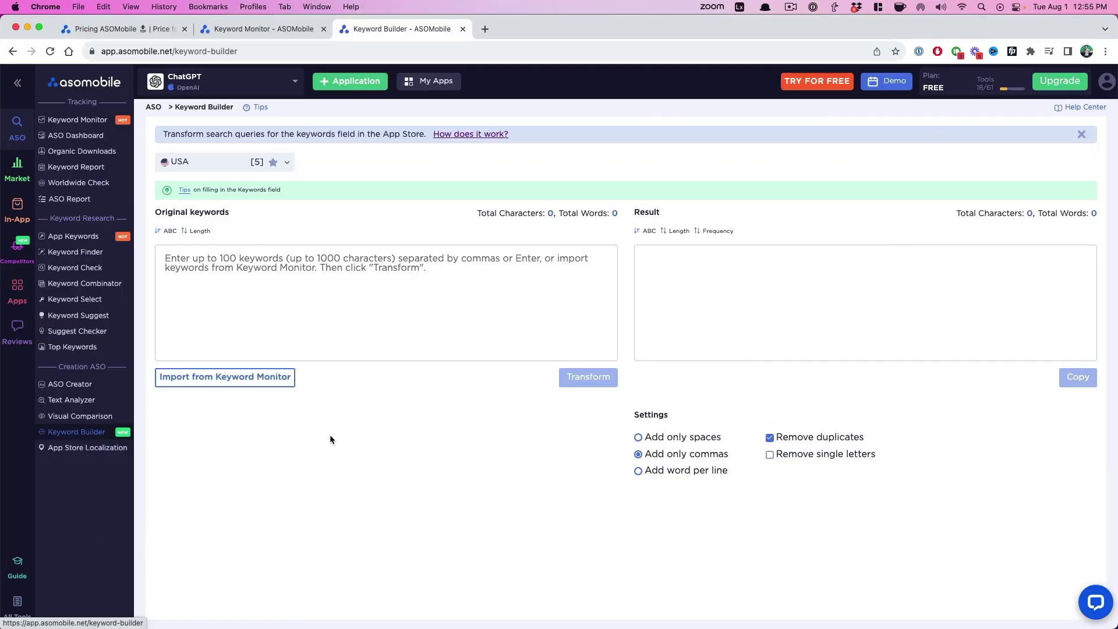
Focus the empty Original keywords box in Keyword Builder, ready for pasting.
{"action": "left_click", "coordinate": [331, 325]}
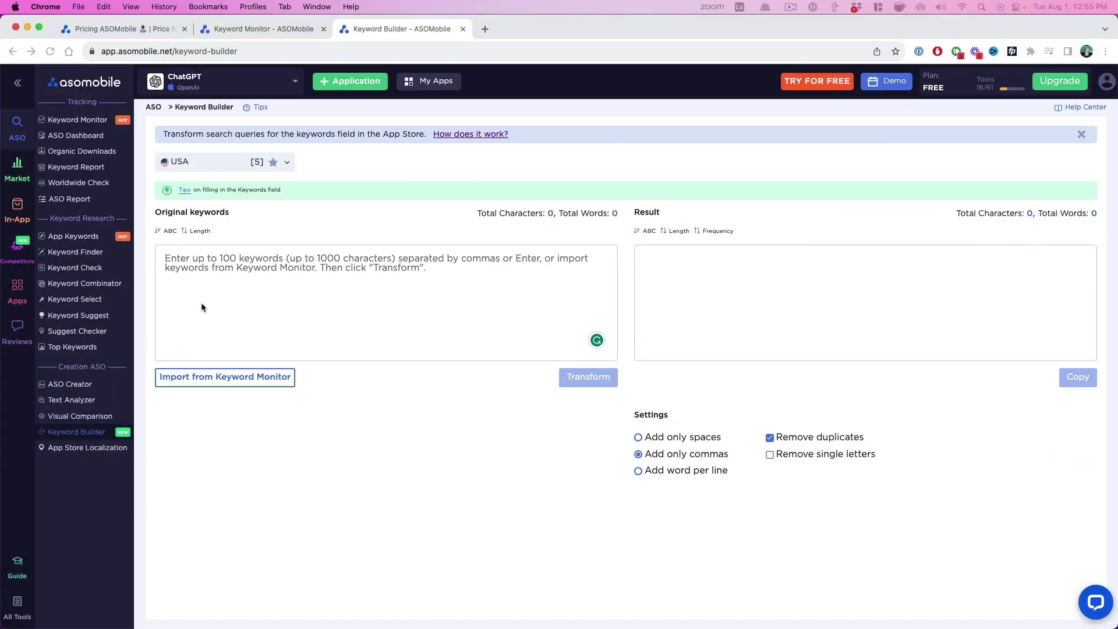
{"action": "left_click", "coordinate": [201, 302]}
Paste the competitor keyword list and transform it into a comma-separated result.
{"action": "key", "text": "super+v"}
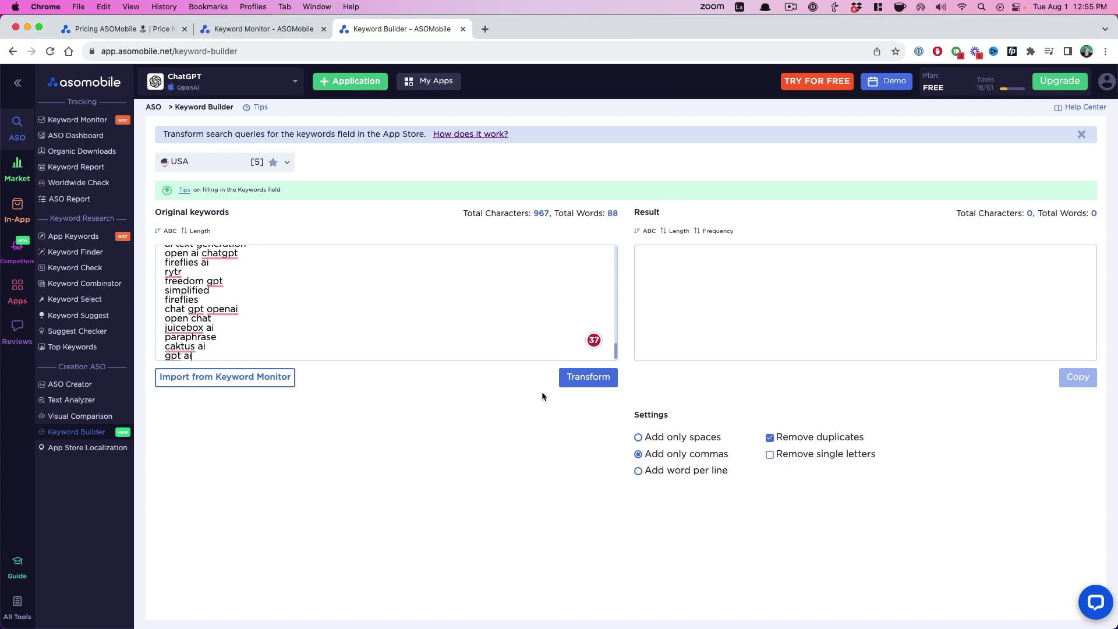
{"action": "left_click", "coordinate": [580, 384]}
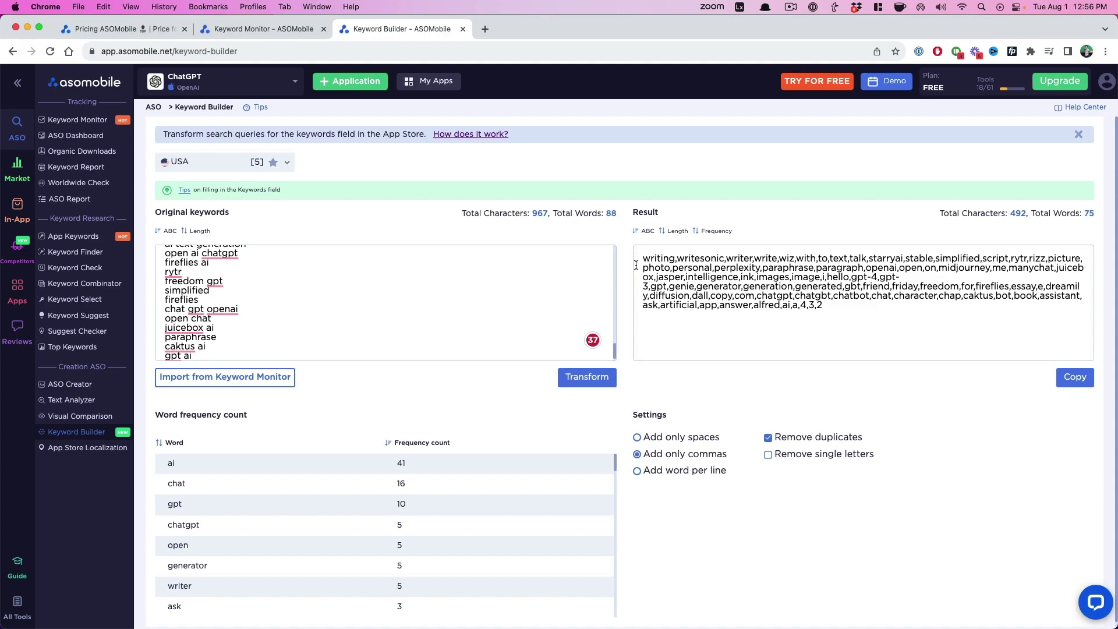
{"action": "triple_click", "coordinate": [655, 258]}
{"action": "left_click", "coordinate": [727, 276]}
Inspect the result's end and its 492-character total.
{"action": "scroll", "coordinate": [372, 285], "scroll_direction": "up", "scroll_amount": 5}
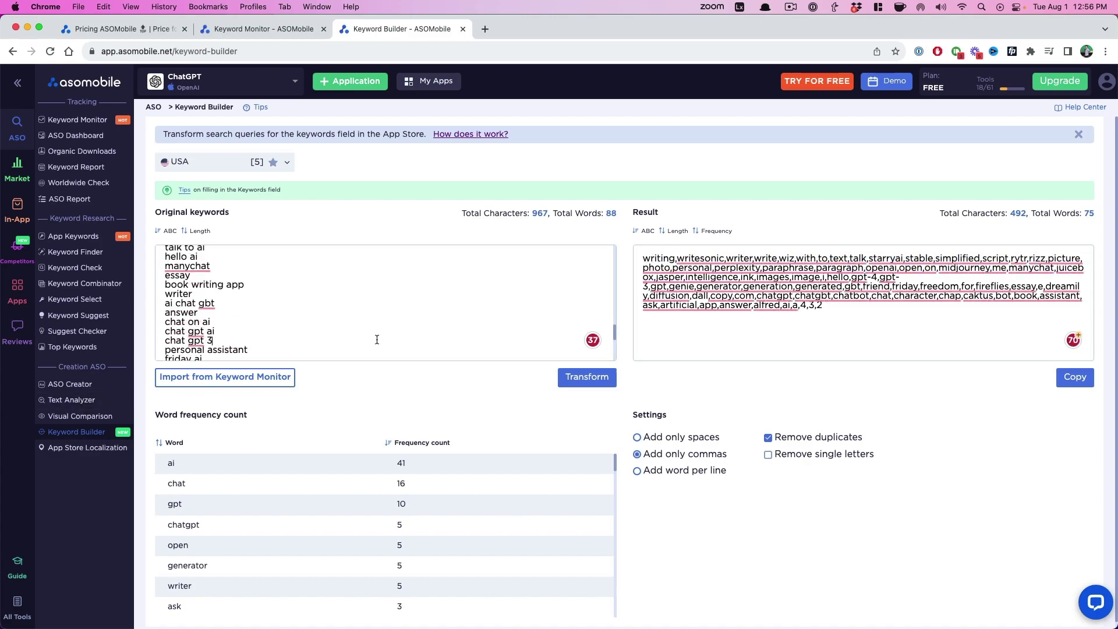
{"action": "left_click", "coordinate": [865, 304]}
{"action": "scroll", "coordinate": [850, 313], "scroll_direction": "down", "scroll_amount": 1}
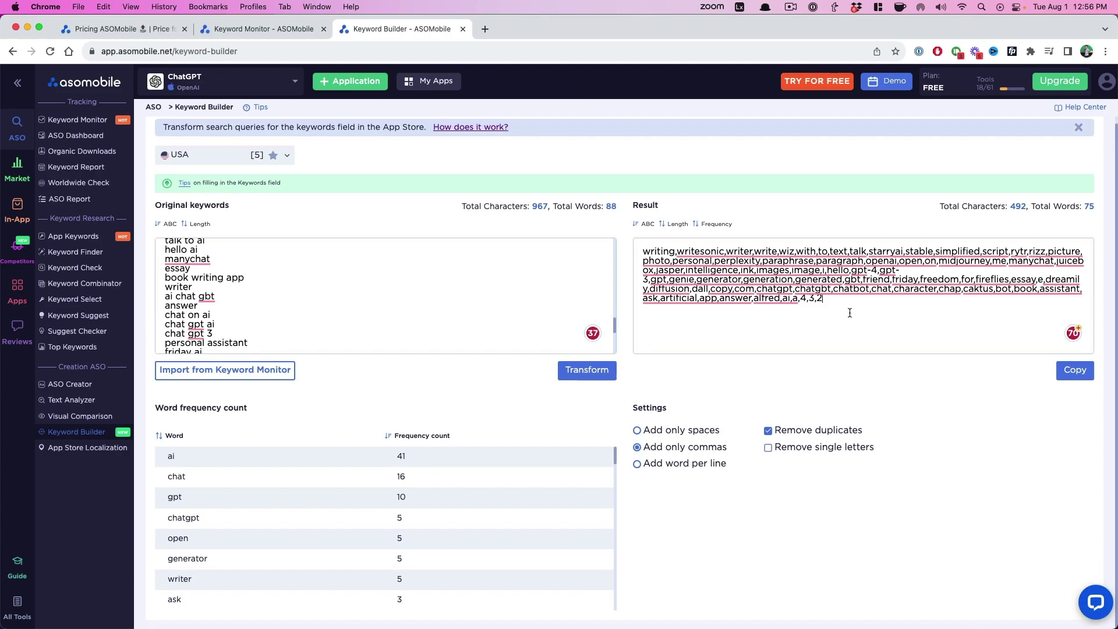
{"action": "double_click", "coordinate": [1018, 206]}
{"action": "left_click", "coordinate": [823, 318]}
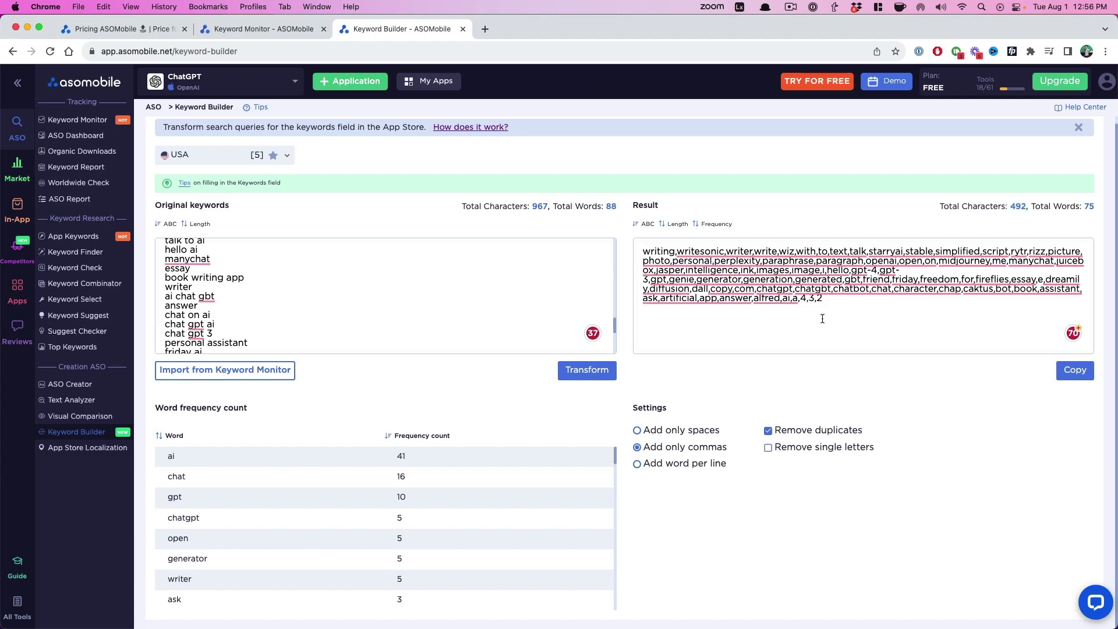